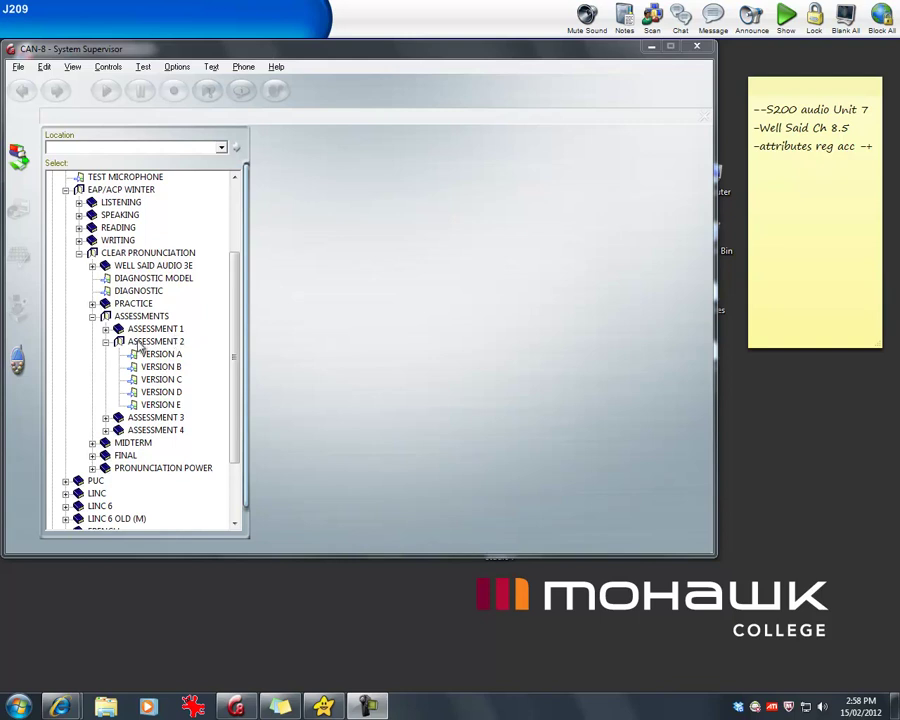
# Step: Open the plans of Versions A, B and C under Assessment 2 in turn and examine the order of their parts
pyautogui.rightClick(150, 357)
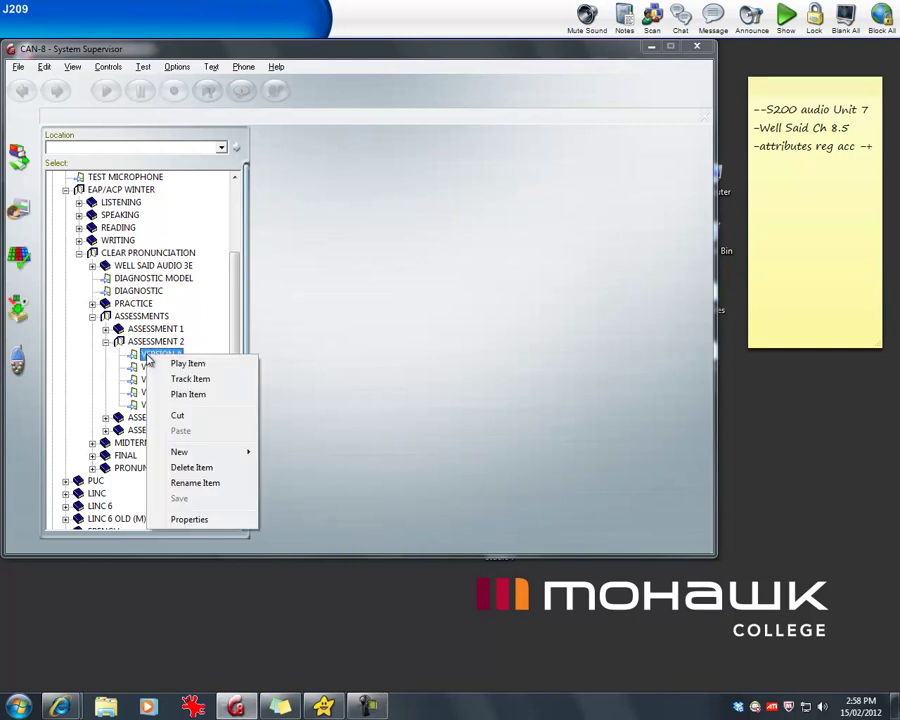
pyautogui.click(188, 394)
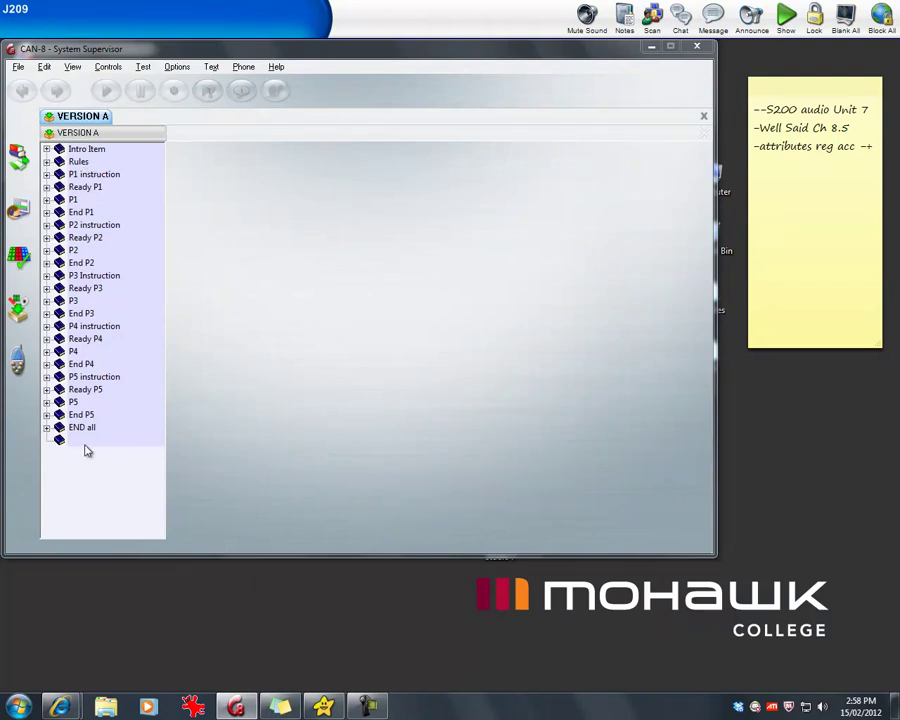
pyautogui.click(703, 119)
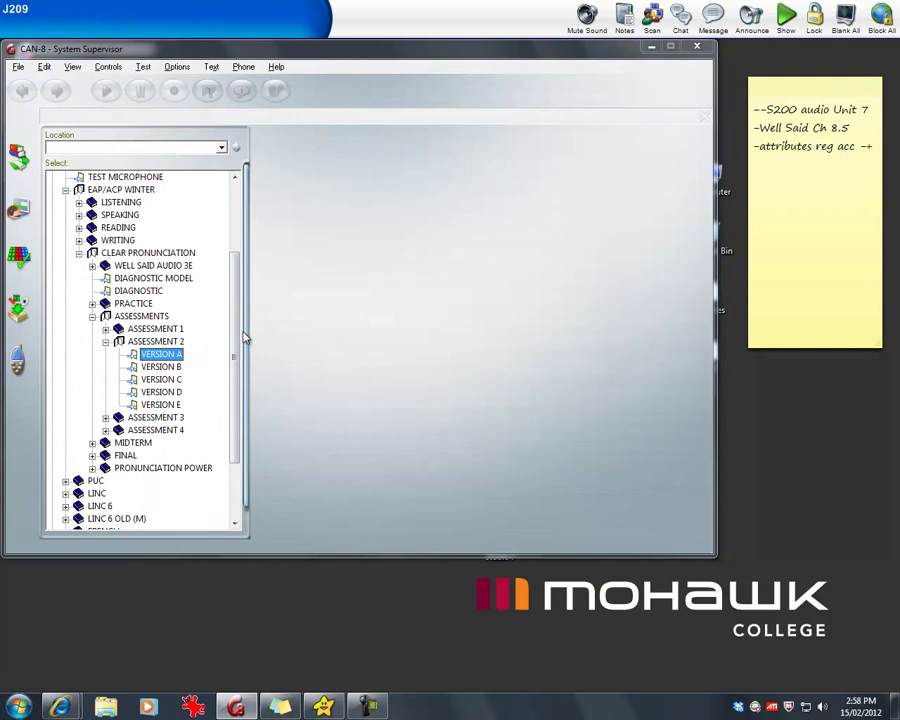
pyautogui.moveTo(175, 372)
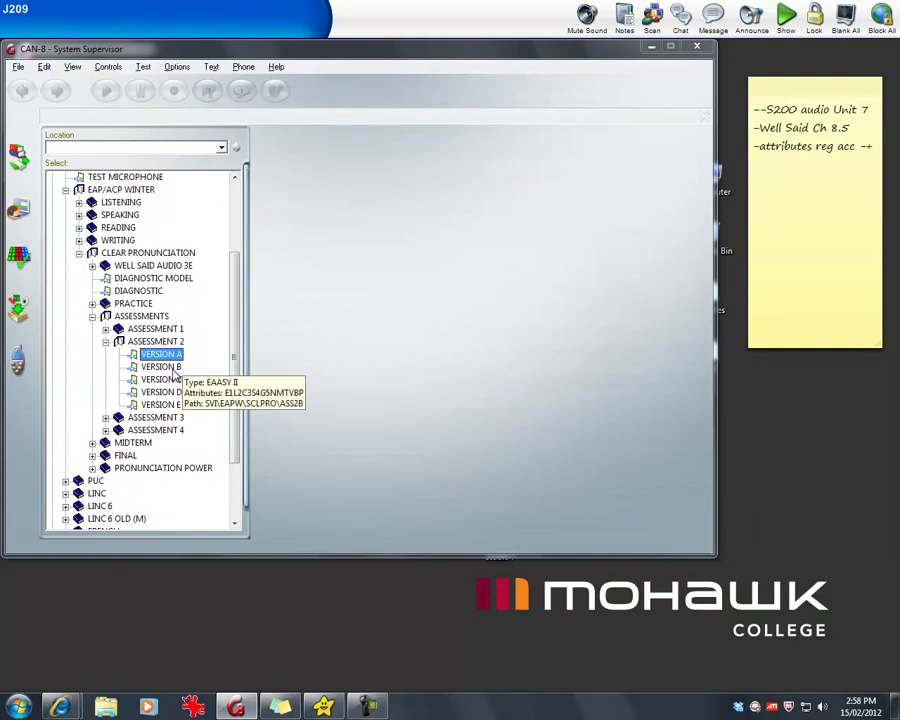
pyautogui.rightClick(175, 370)
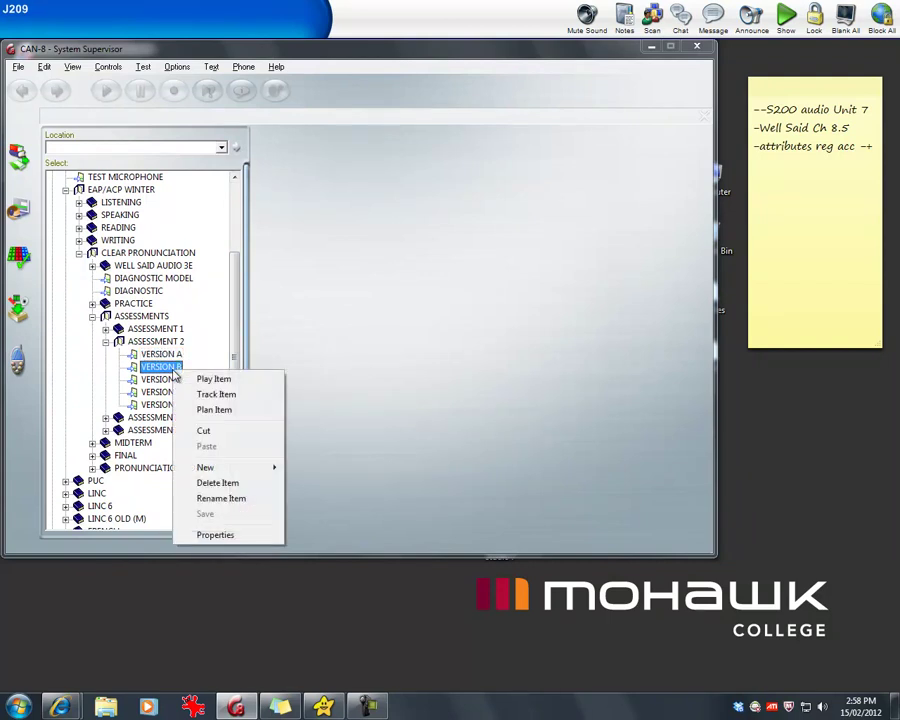
pyautogui.click(205, 410)
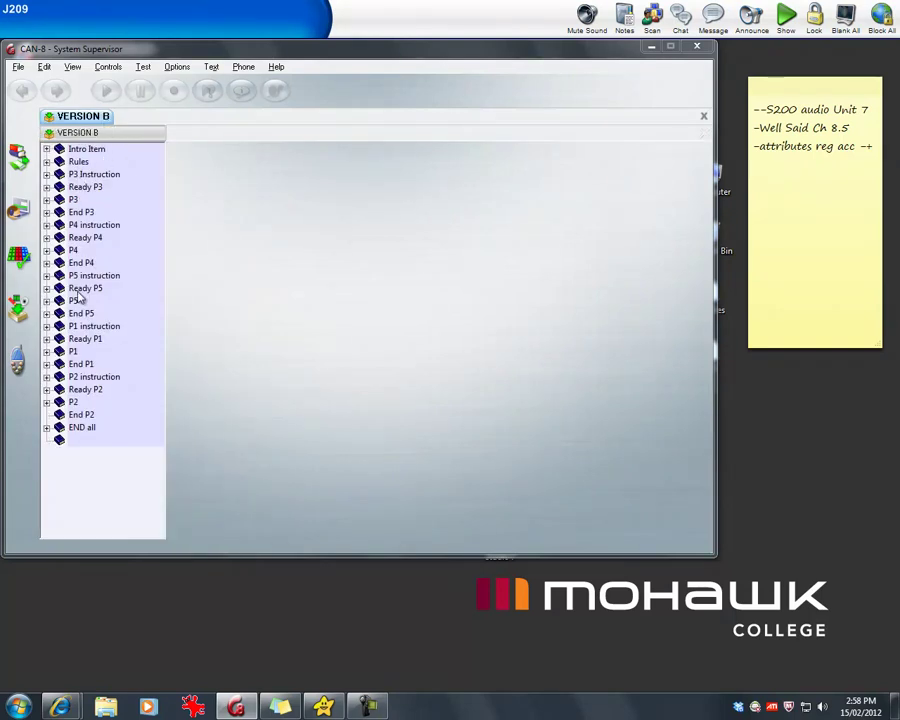
pyautogui.click(705, 118)
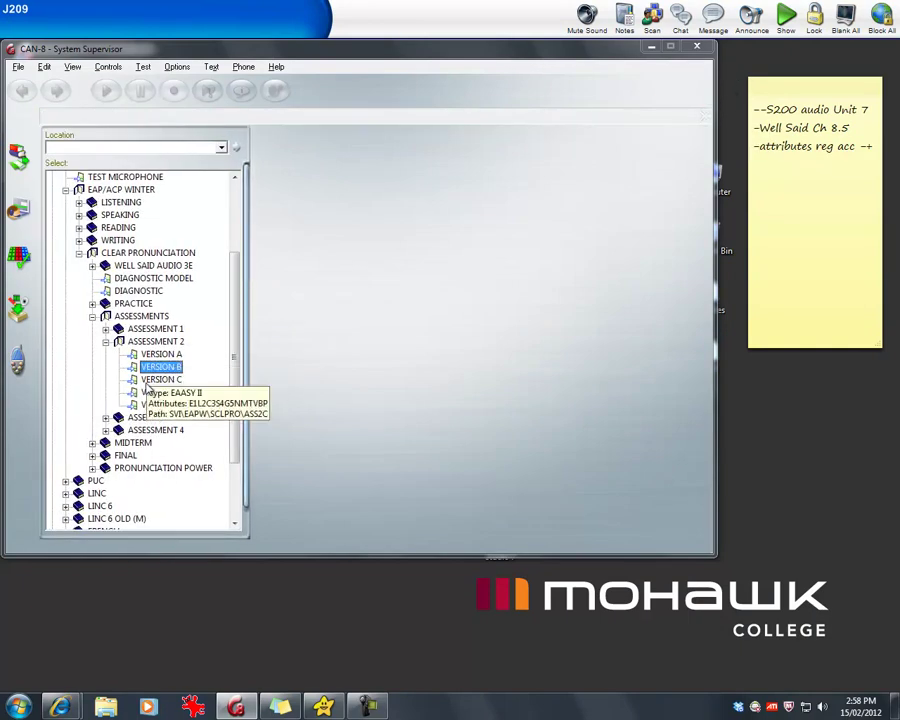
pyautogui.rightClick(152, 380)
pyautogui.click(180, 421)
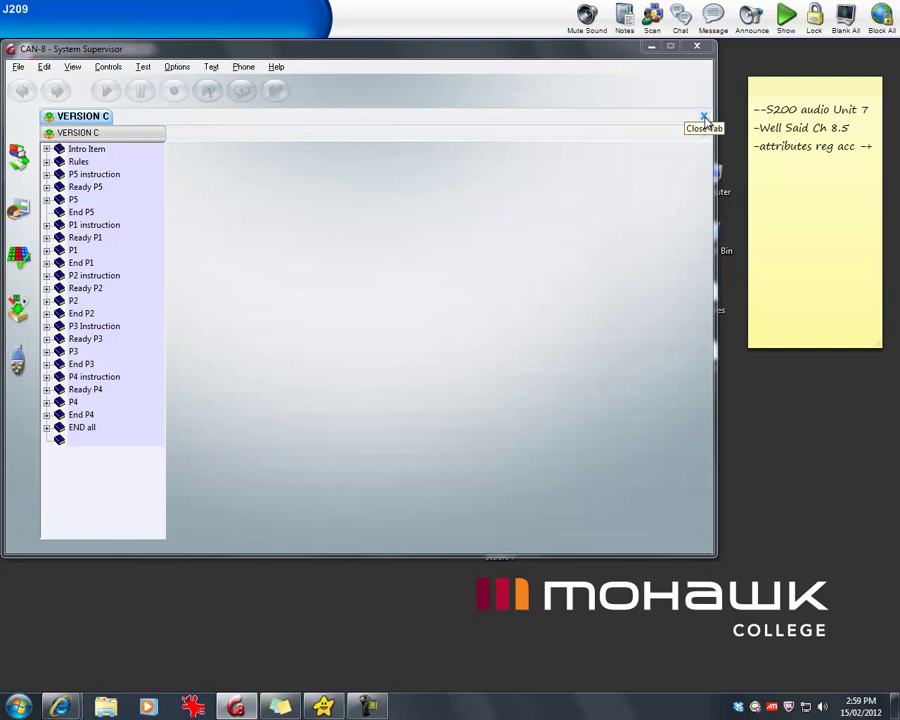
pyautogui.click(704, 117)
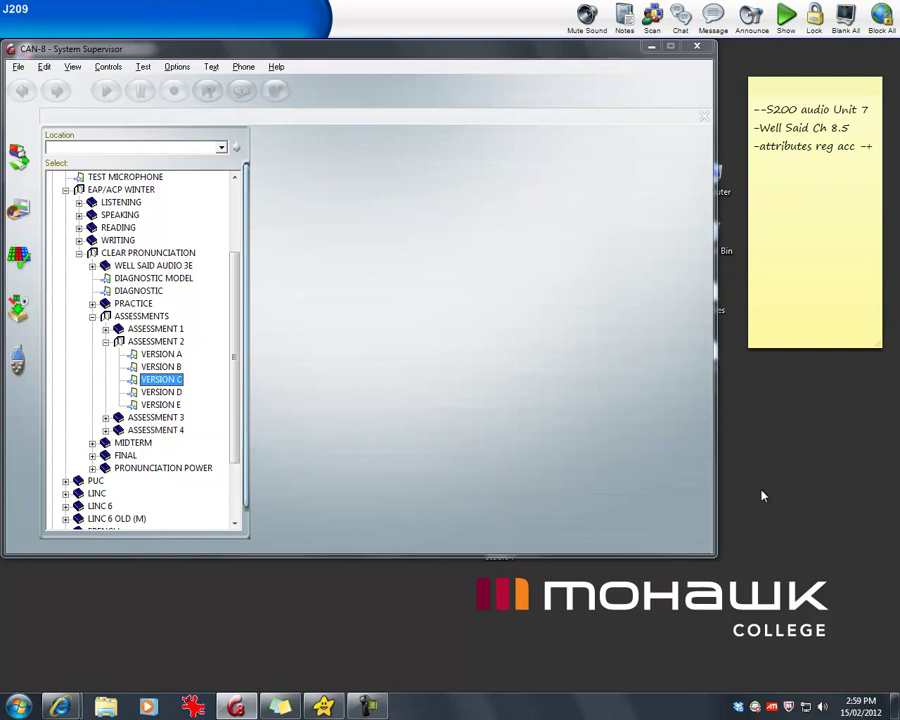
# Step: Switch to Windows Explorer and open the folder win32app\Svsys\svi\EAPW\SCLPRO on the ESL network drive
pyautogui.click(105, 707)
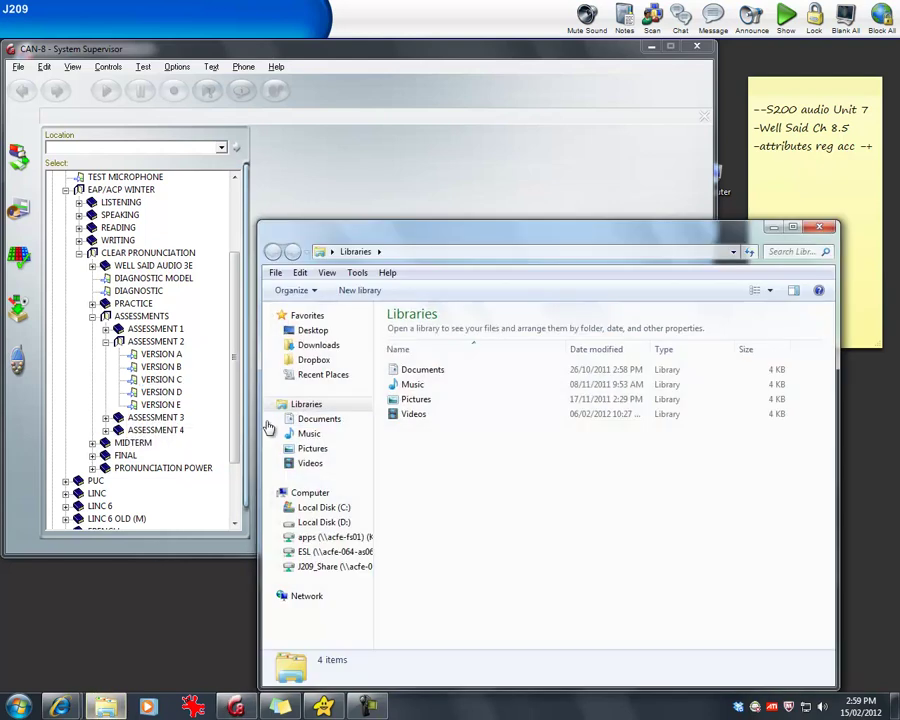
pyautogui.click(322, 551)
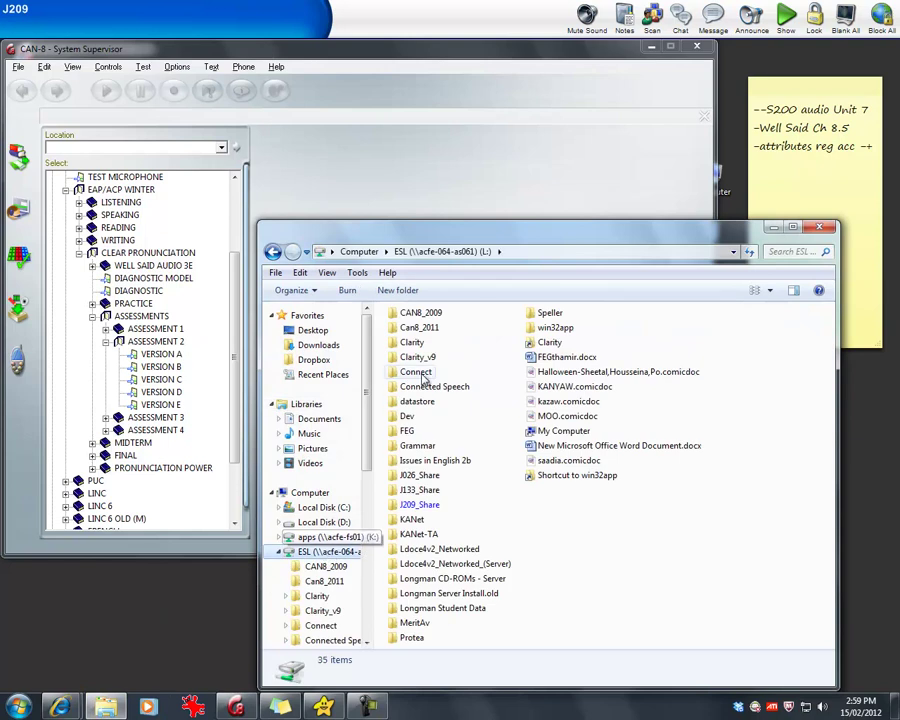
pyautogui.doubleClick(545, 332)
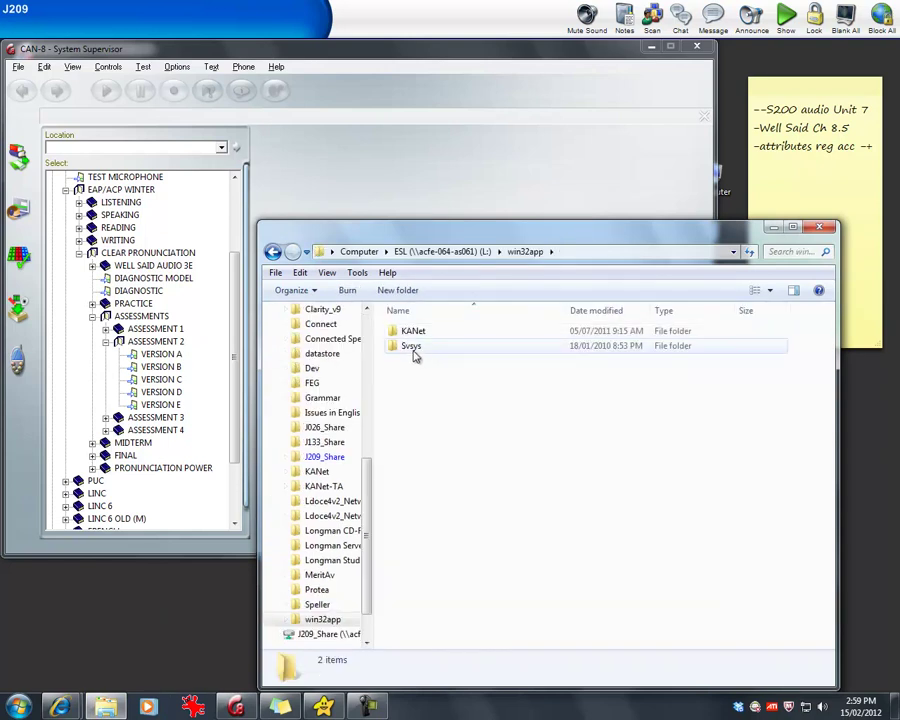
pyautogui.doubleClick(413, 350)
pyautogui.doubleClick(408, 449)
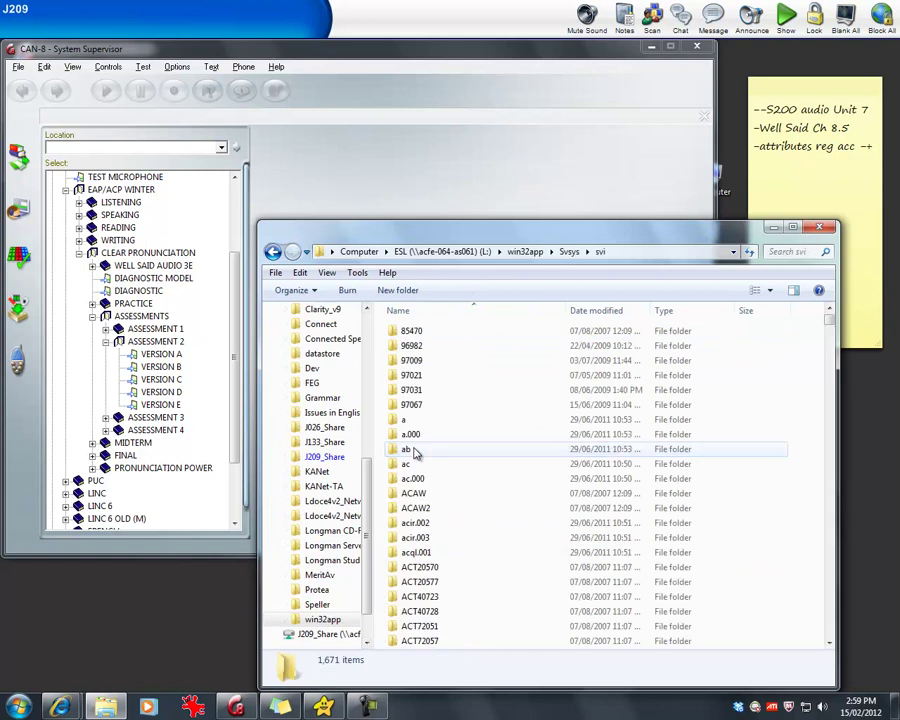
pyautogui.write('eap')
pyautogui.doubleClick(420, 358)
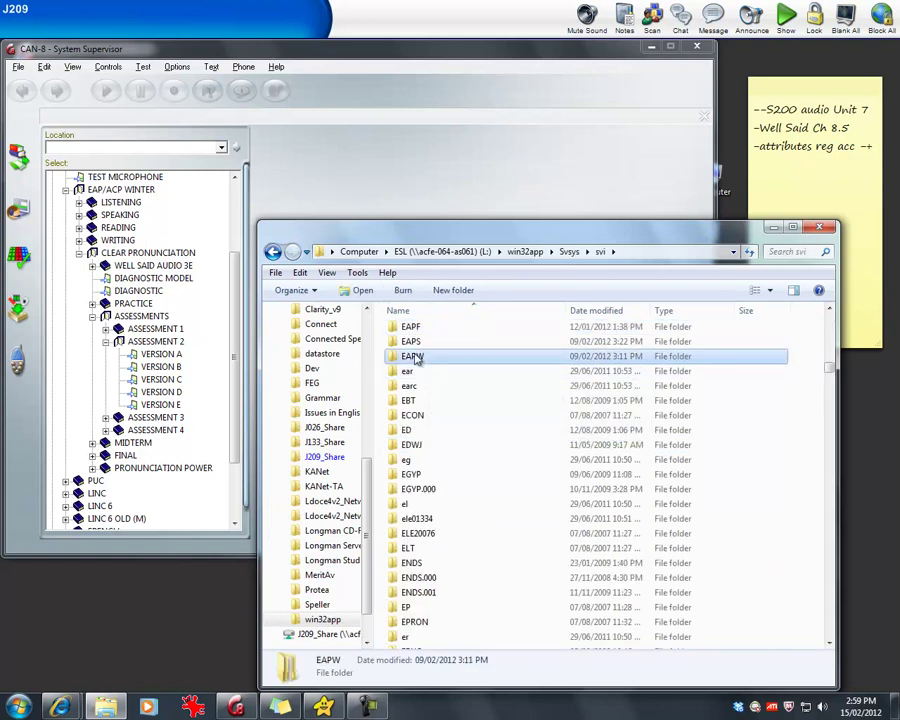
pyautogui.doubleClick(415, 435)
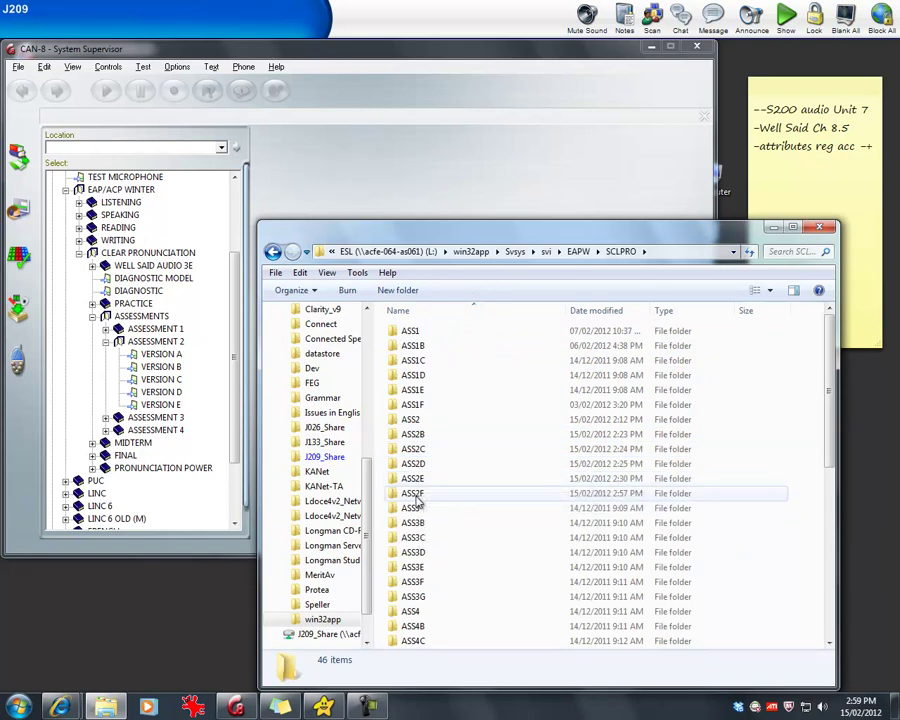
# Step: Duplicate the ASS2E folder within the SCLPRO folder
pyautogui.rightClick(415, 478)
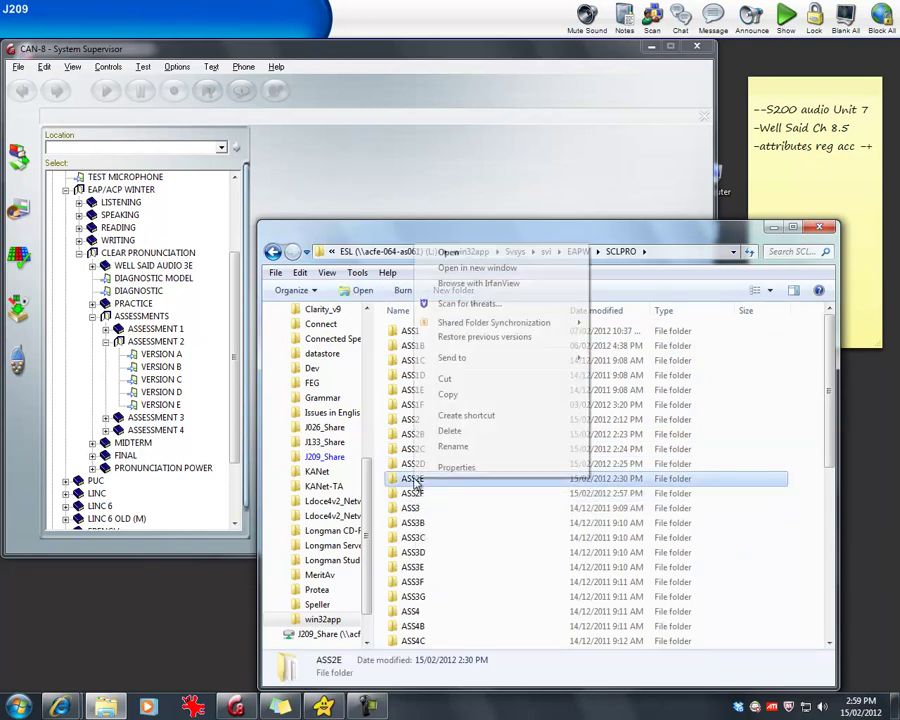
pyautogui.click(449, 393)
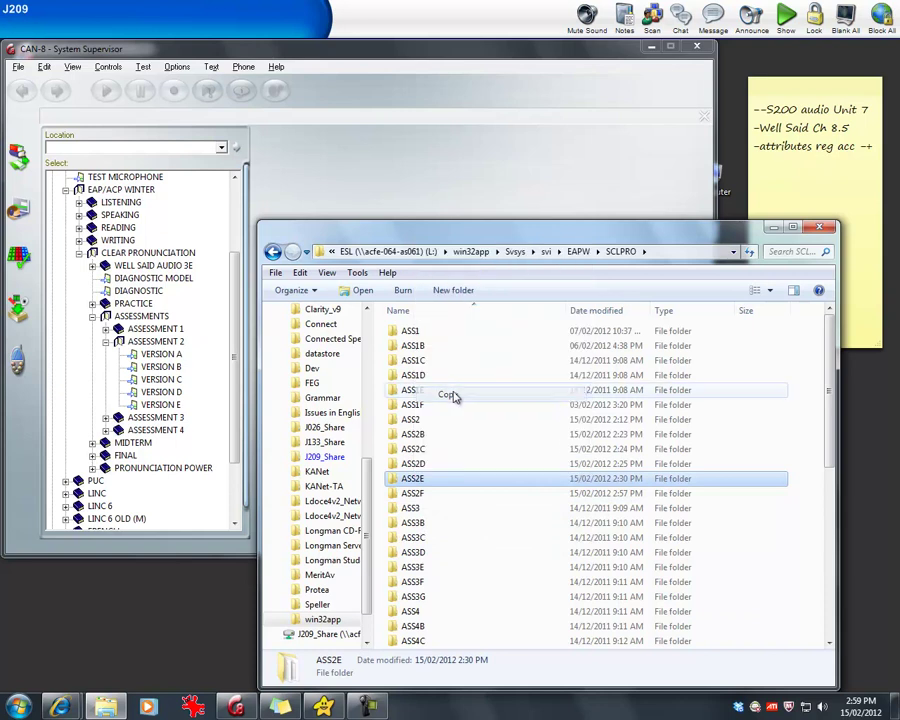
pyautogui.rightClick(516, 568)
pyautogui.click(526, 469)
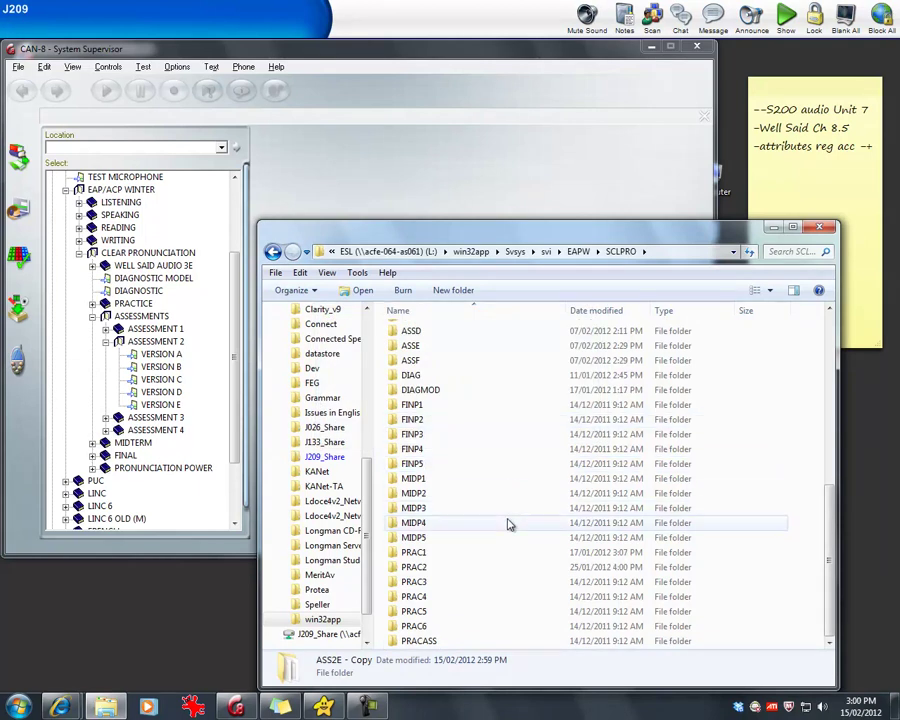
# Step: Permanently delete the "ASS2E - Copy" folder
pyautogui.scroll(4, 508, 528)
pyautogui.scroll(4, 508, 532)
pyautogui.rightClick(448, 474)
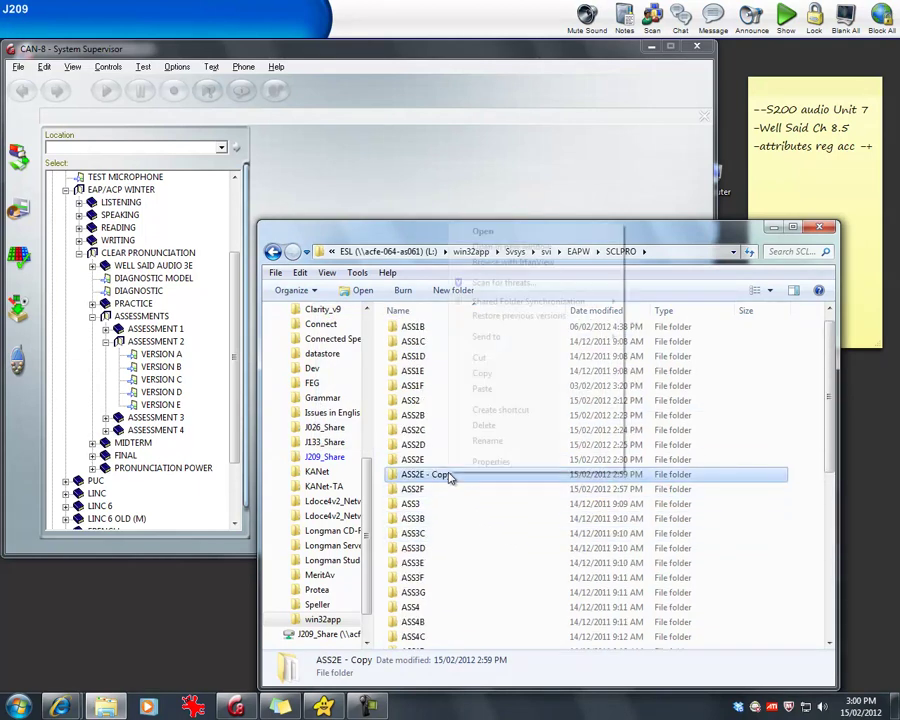
pyautogui.click(484, 425)
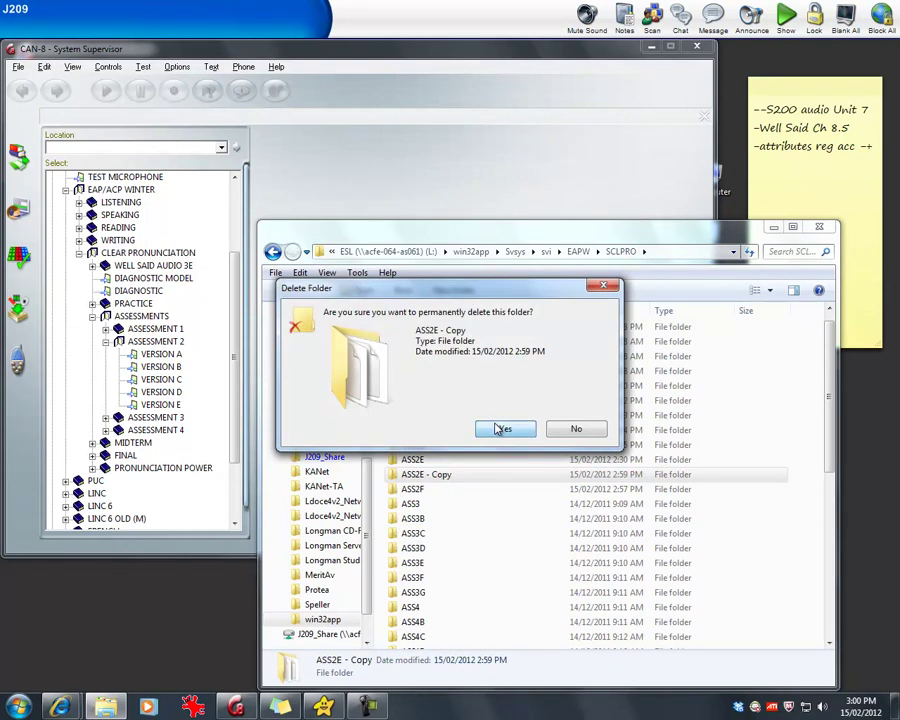
pyautogui.click(500, 429)
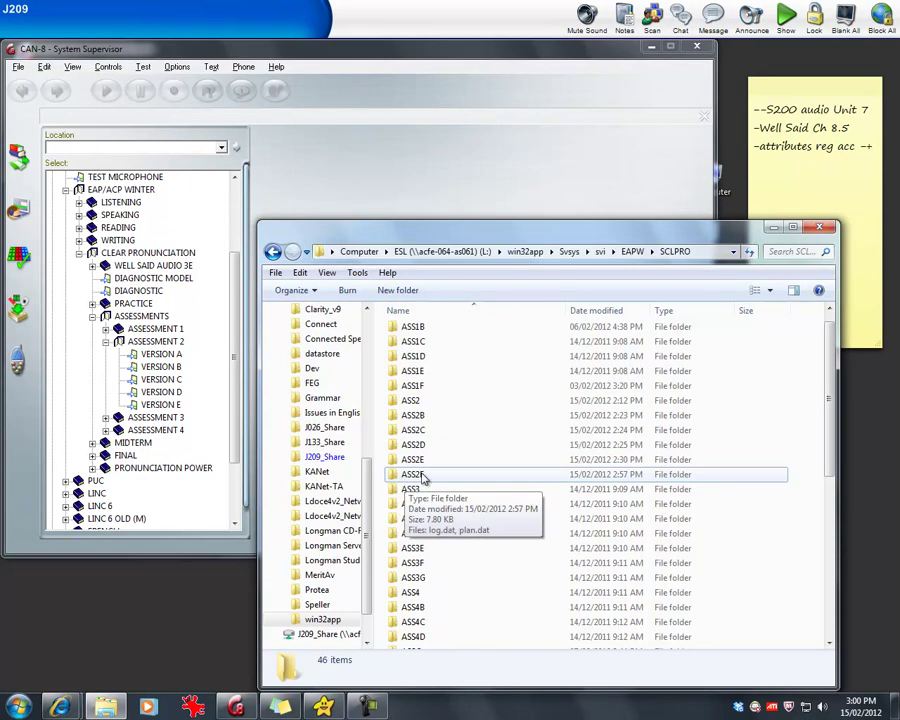
# Step: Switch to CAN-8 and copy the path SVI\EAPW\SCLPRO\ASS2E from Version E's properties without changing them
pyautogui.rightClick(166, 405)
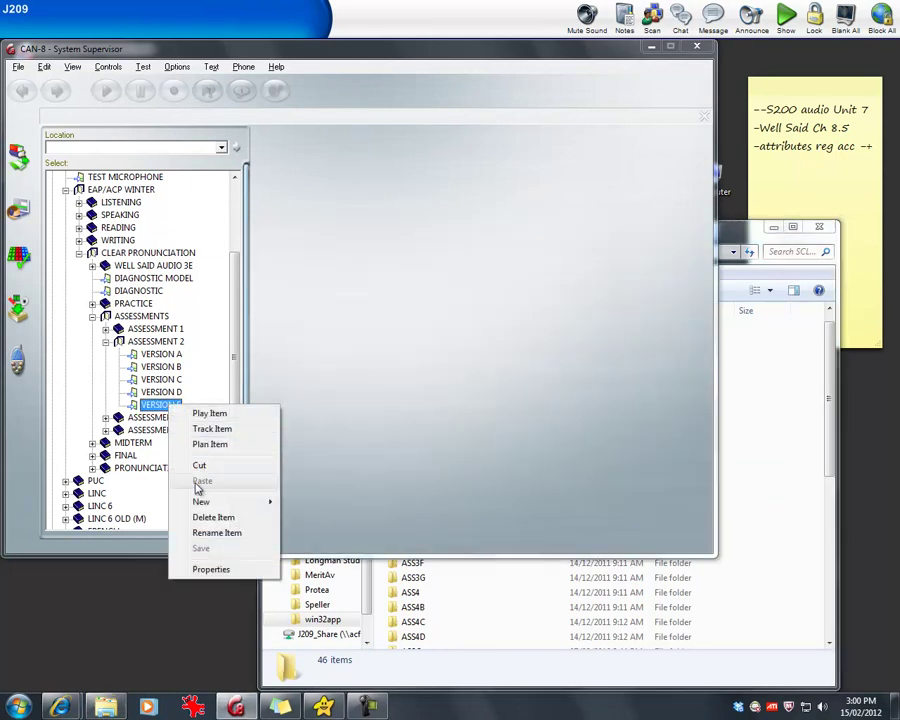
pyautogui.moveTo(200, 503)
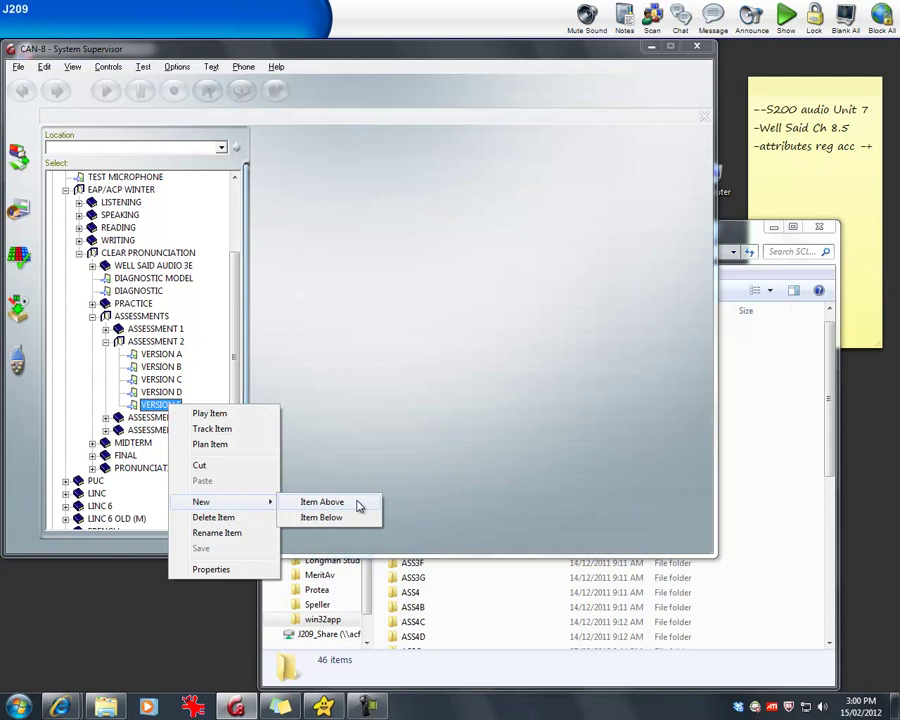
pyautogui.click(205, 569)
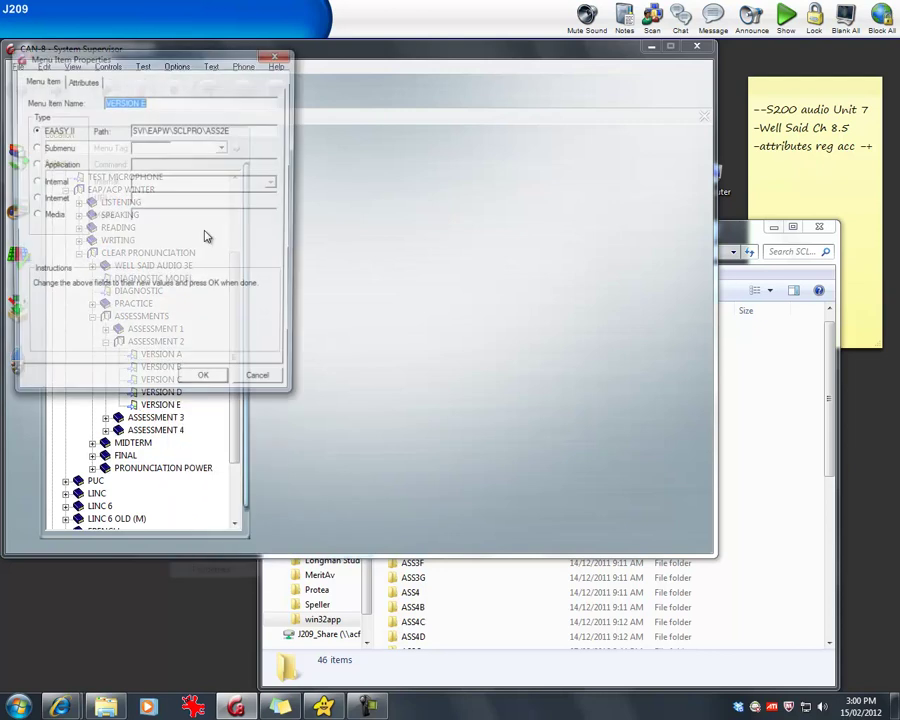
pyautogui.press('Tab')
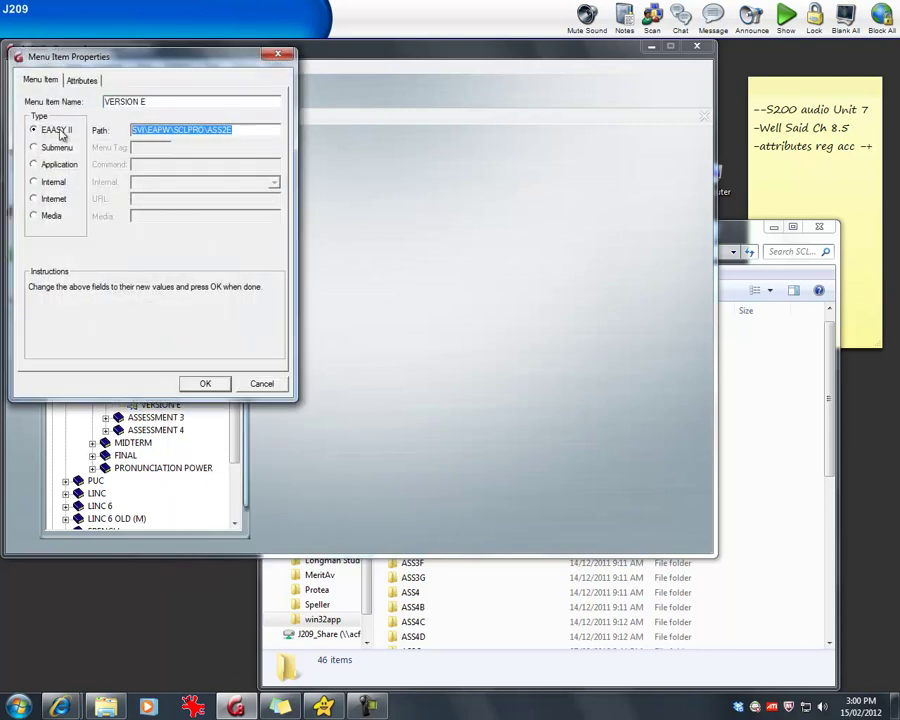
pyautogui.click(260, 386)
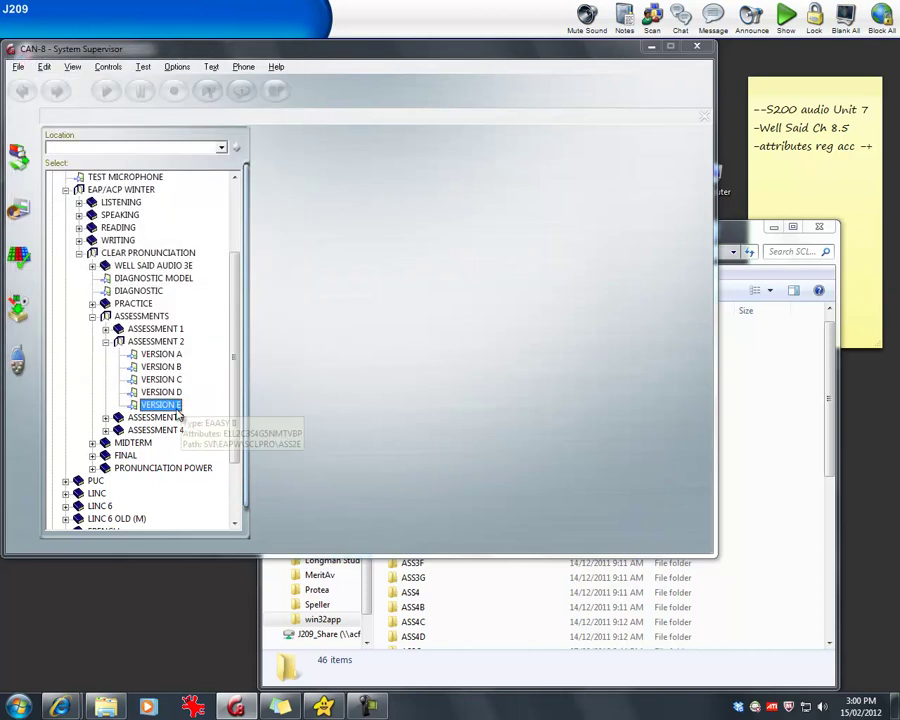
# Step: Add an EAASY II menu item named VERSION F below Version E with the path SVI\EAPW\SCLPRO\ASS2F
pyautogui.rightClick(165, 406)
pyautogui.moveTo(227, 504)
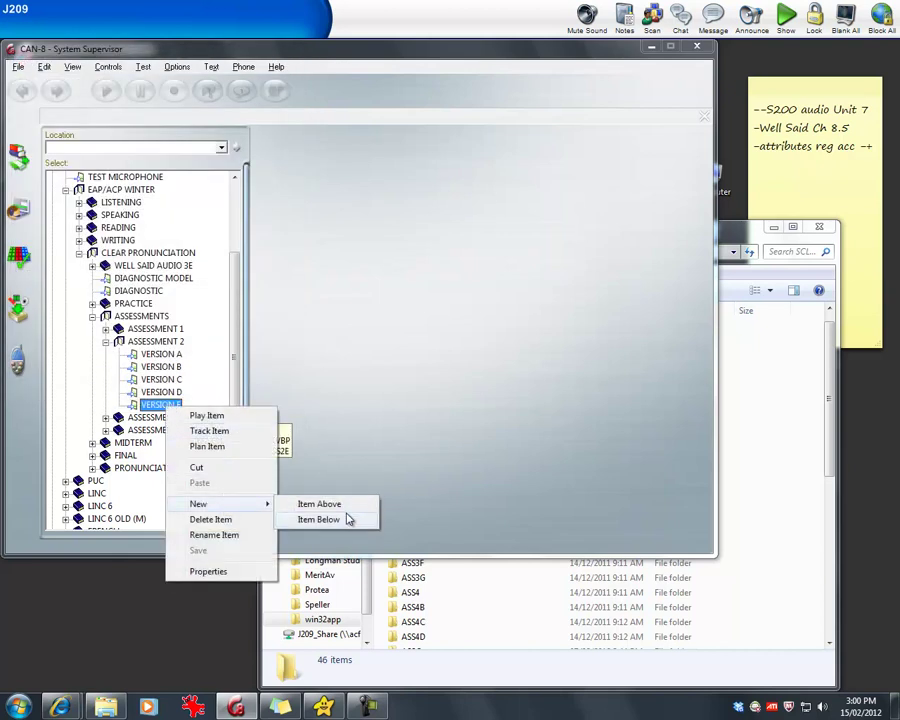
pyautogui.click(345, 519)
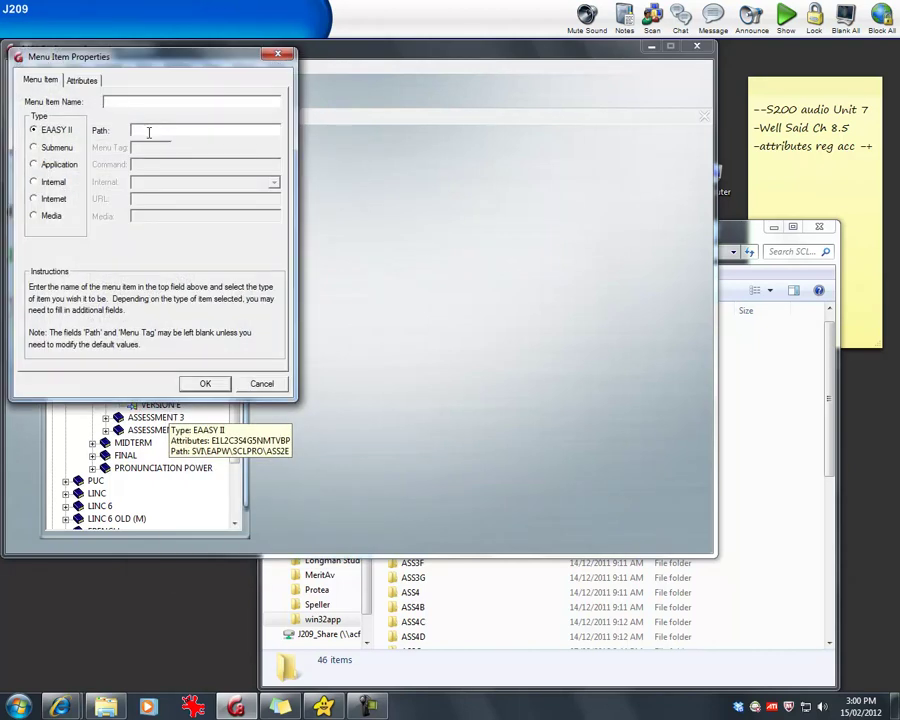
pyautogui.click(149, 130)
pyautogui.hotkey('ctrl', 'v')
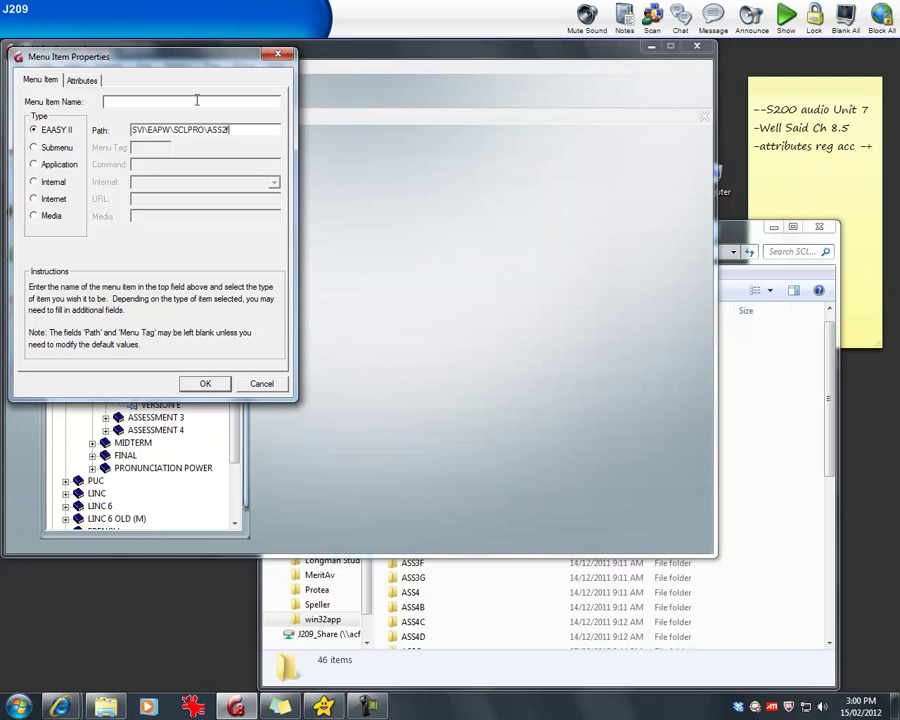
pyautogui.write('F')
pyautogui.write('F')
pyautogui.click(218, 384)
# Step: Save the menu changes for the added Version F item
pyautogui.rightClick(182, 417)
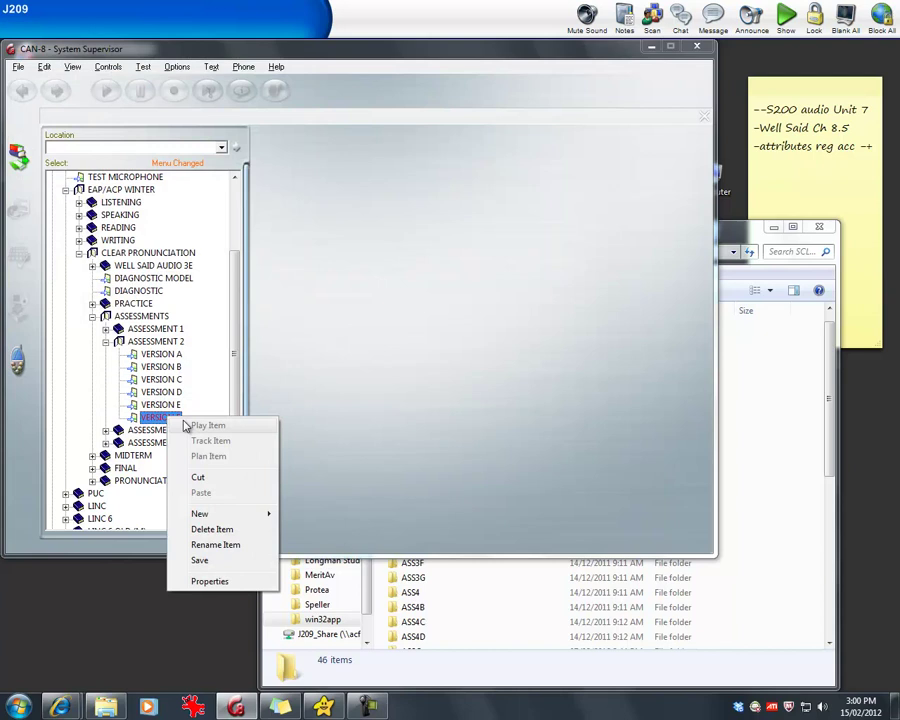
pyautogui.click(199, 560)
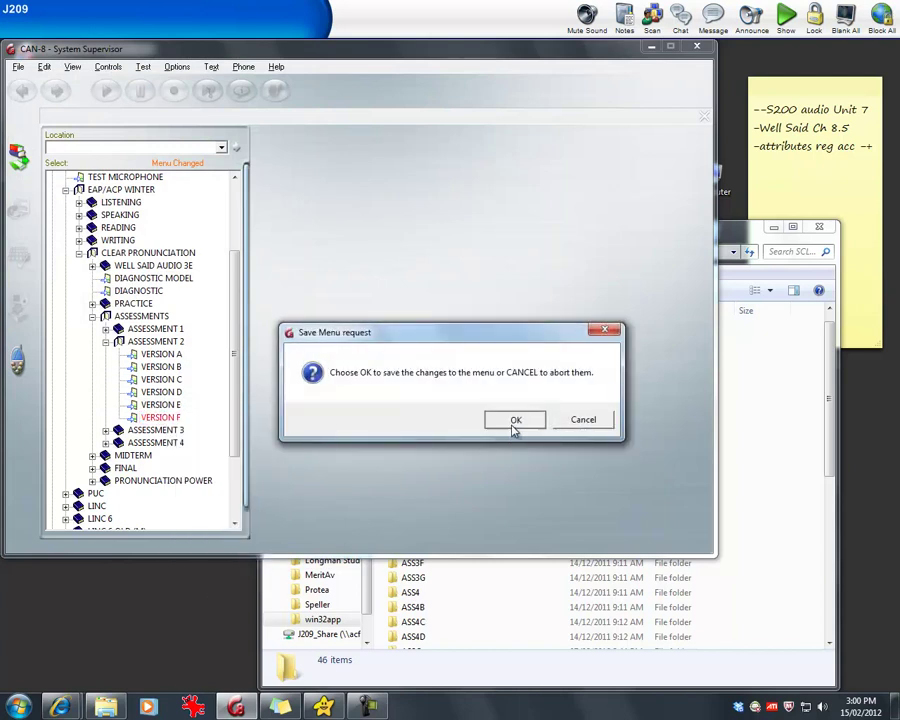
pyautogui.click(514, 421)
# Step: Open the plan of Version F and examine the order of its instruction, ready, part and end items
pyautogui.moveTo(230, 378); pyautogui.dragTo(258, 487)
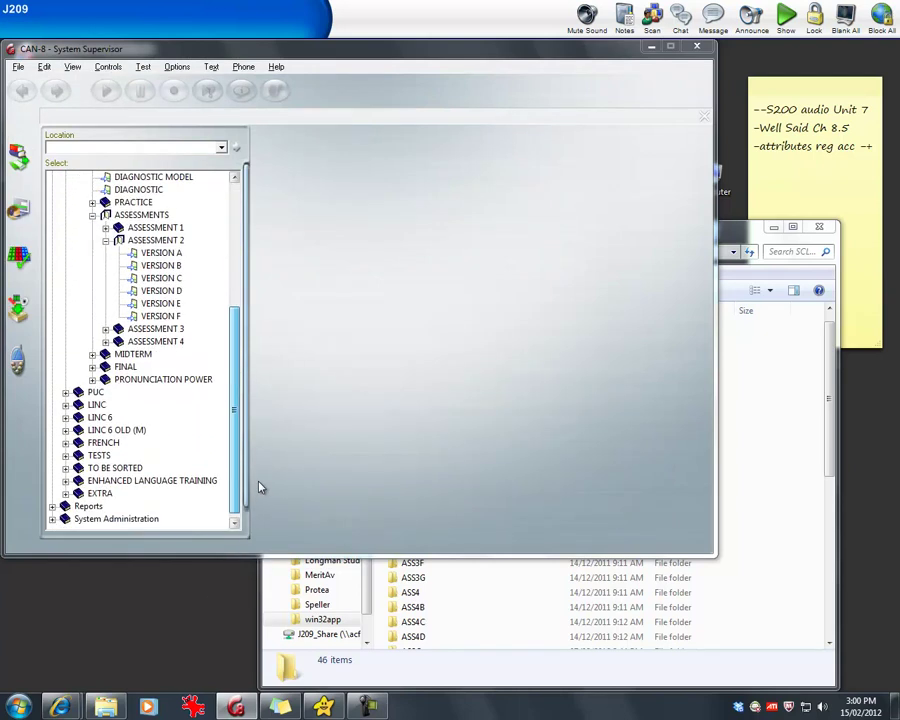
pyautogui.rightClick(179, 316)
pyautogui.click(223, 358)
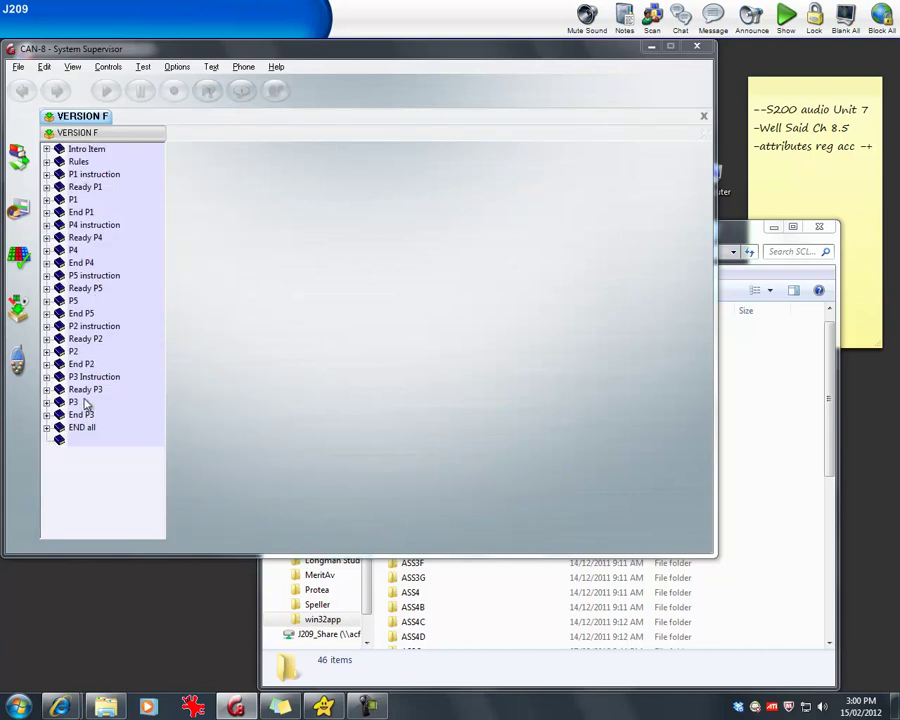
pyautogui.click(107, 175)
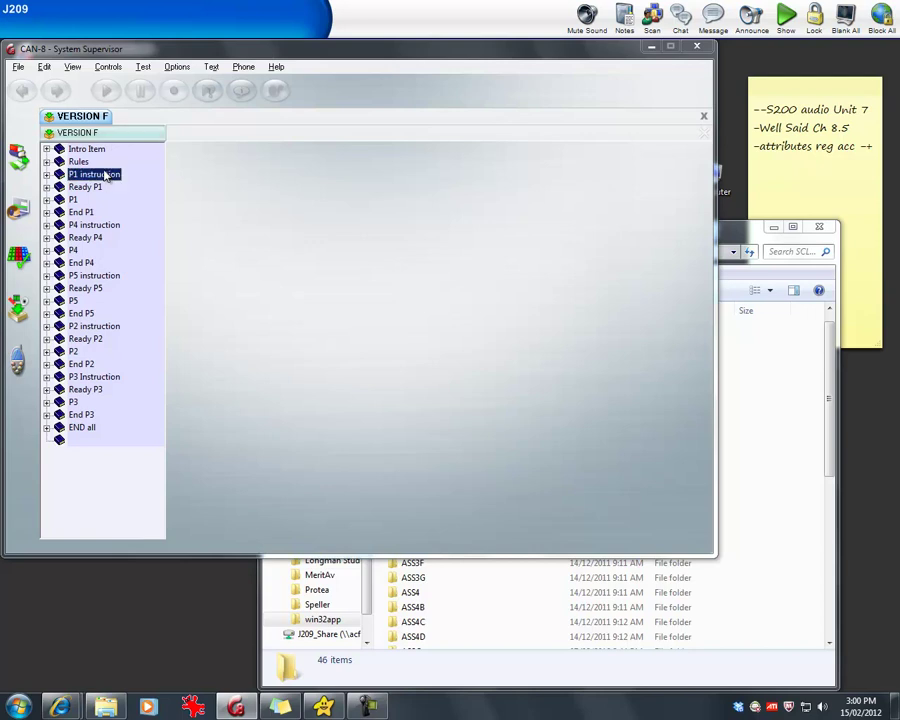
pyautogui.click(92, 237)
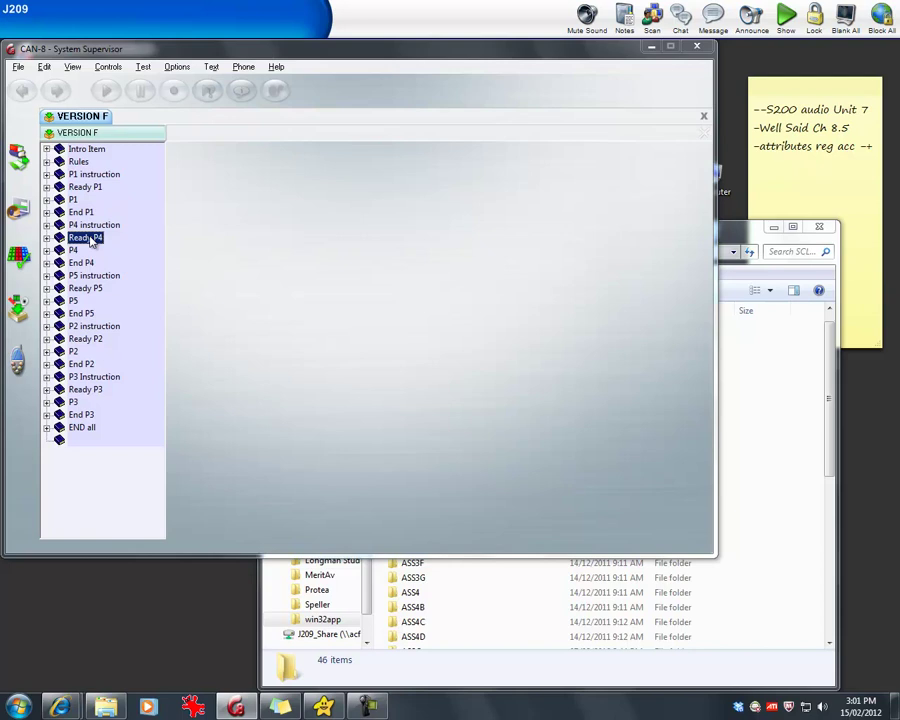
# Step: Move the block of items from Ready P4 through End P5 to directly after End P2 in the Version F plan
pyautogui.keyDown('shift'); pyautogui.click(89, 316); pyautogui.keyUp('shift')
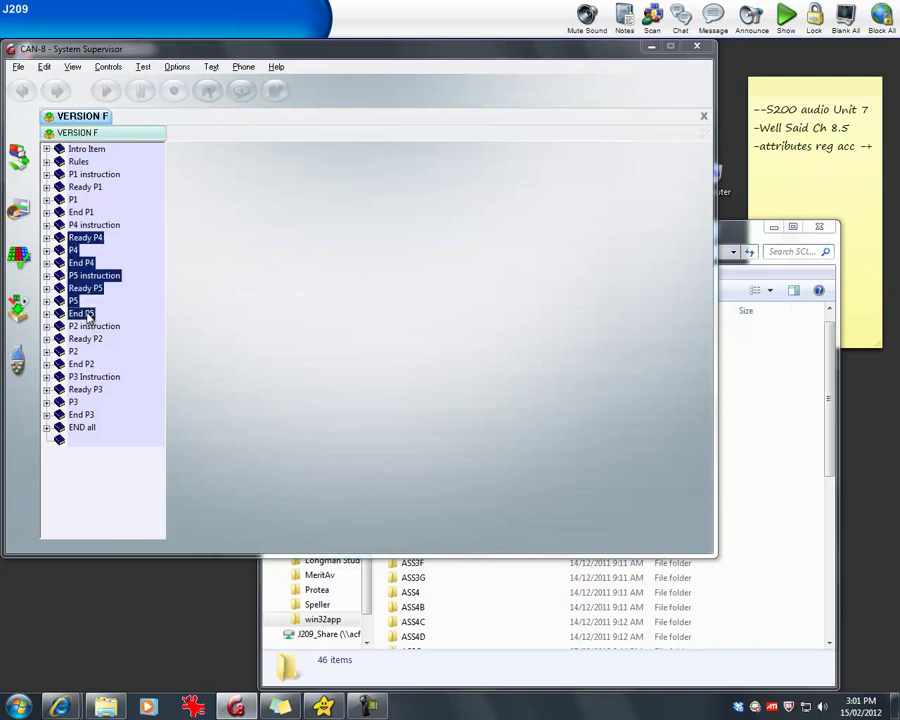
pyautogui.click(89, 241)
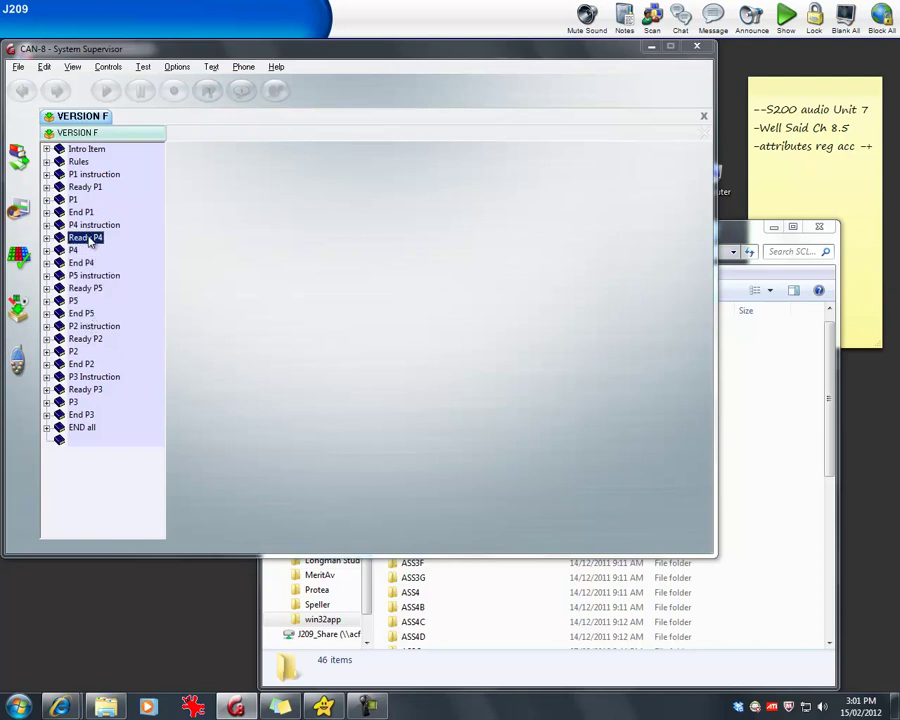
pyautogui.keyDown('shift'); pyautogui.click(86, 315); pyautogui.keyUp('shift')
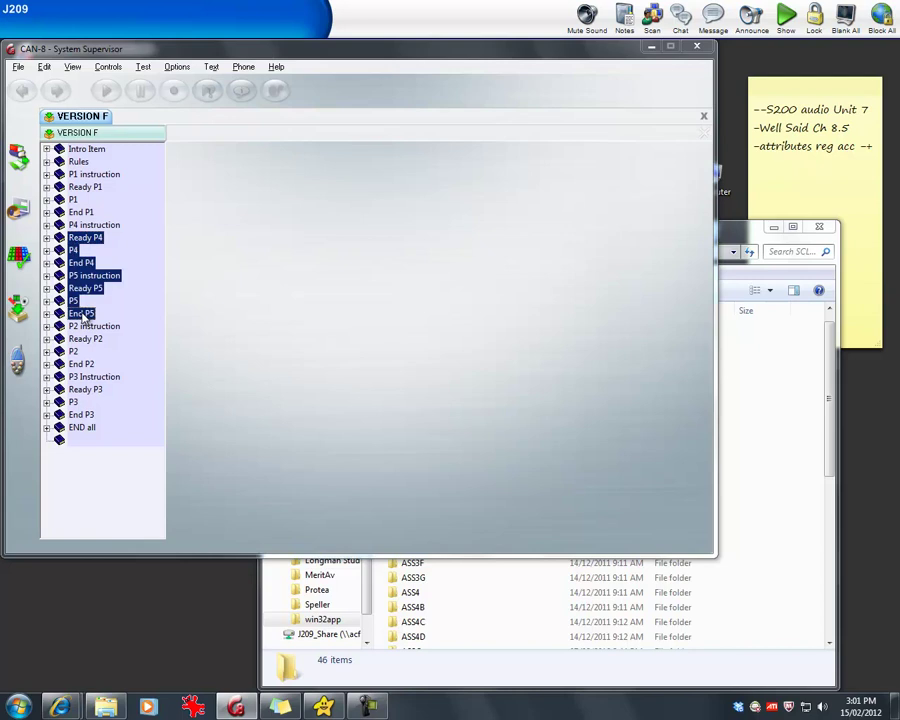
pyautogui.rightClick(84, 315)
pyautogui.click(116, 336)
pyautogui.moveTo(88, 285); pyautogui.dragTo(94, 368)
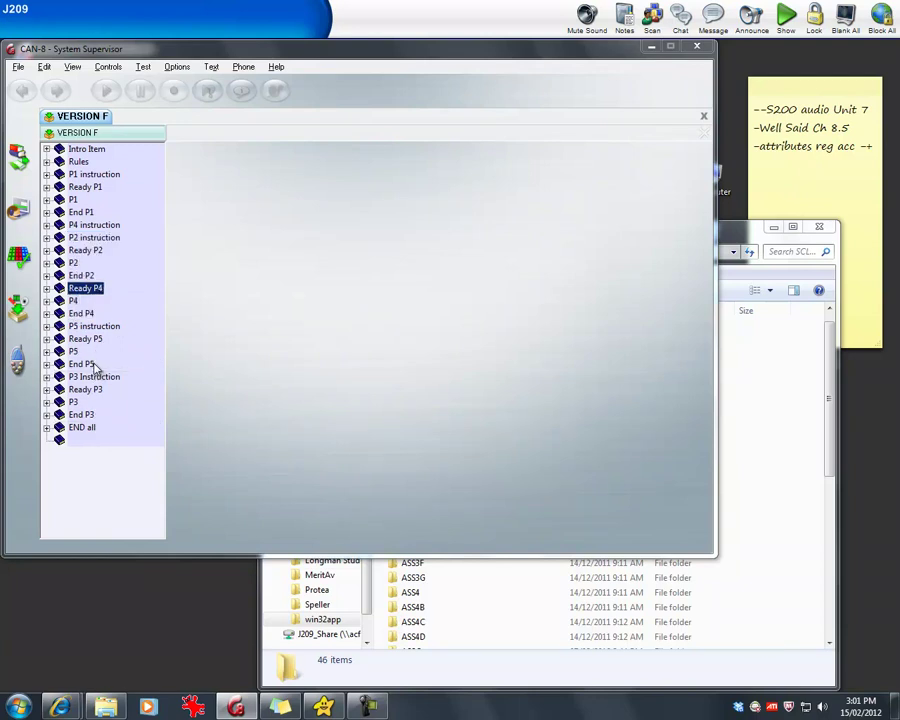
# Step: Expand P1 instruction, Ready P1 and P1 to view the items inside them
pyautogui.click(46, 175)
pyautogui.click(46, 199)
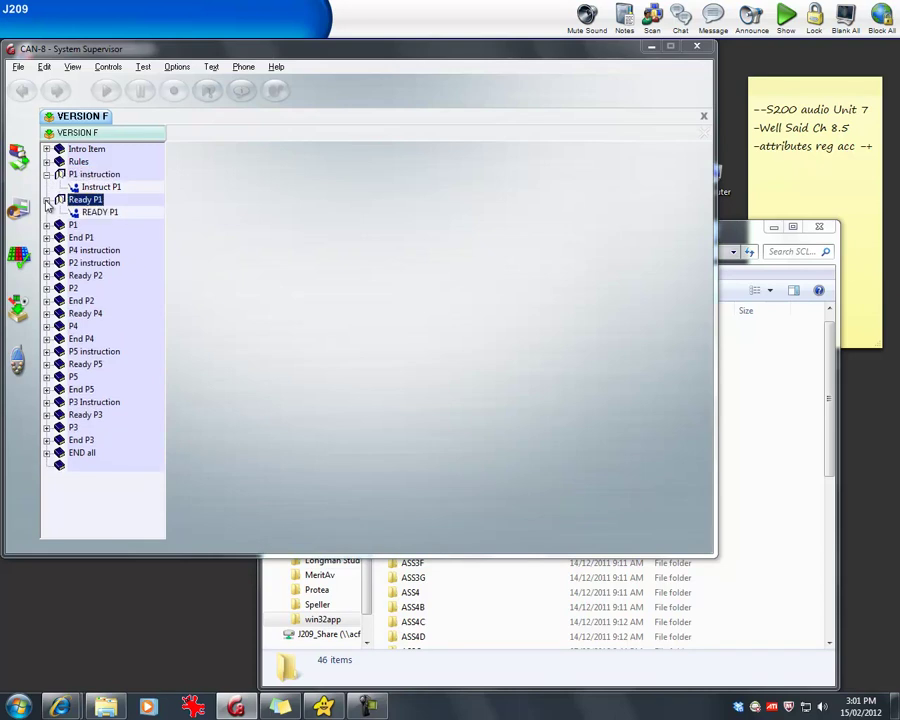
pyautogui.click(46, 226)
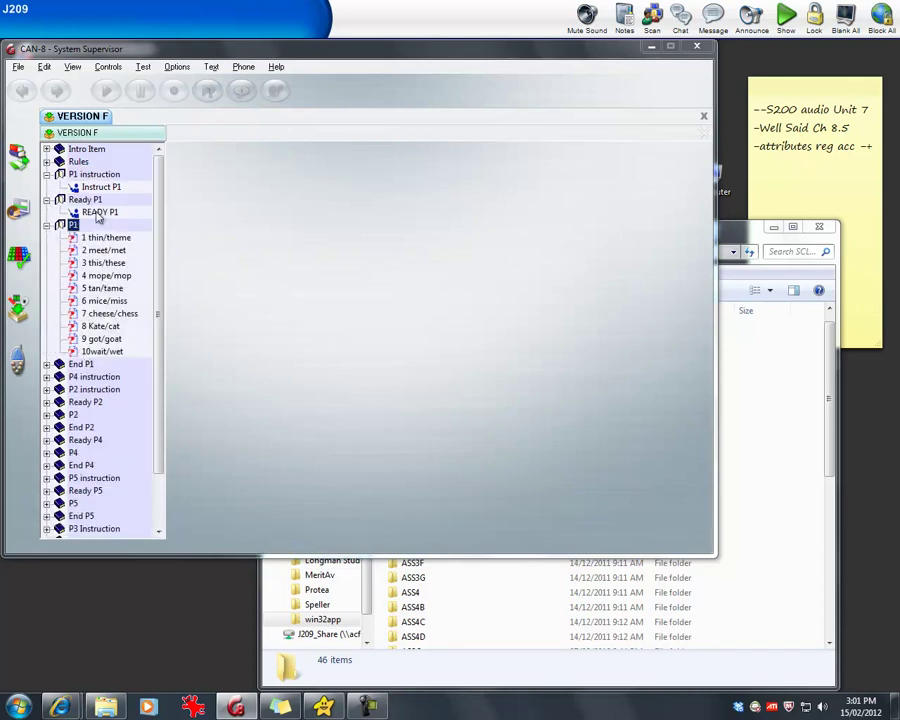
# Step: Insert a new introduction item above P1 and delete it again
pyautogui.rightClick(82, 220)
pyautogui.moveTo(116, 270)
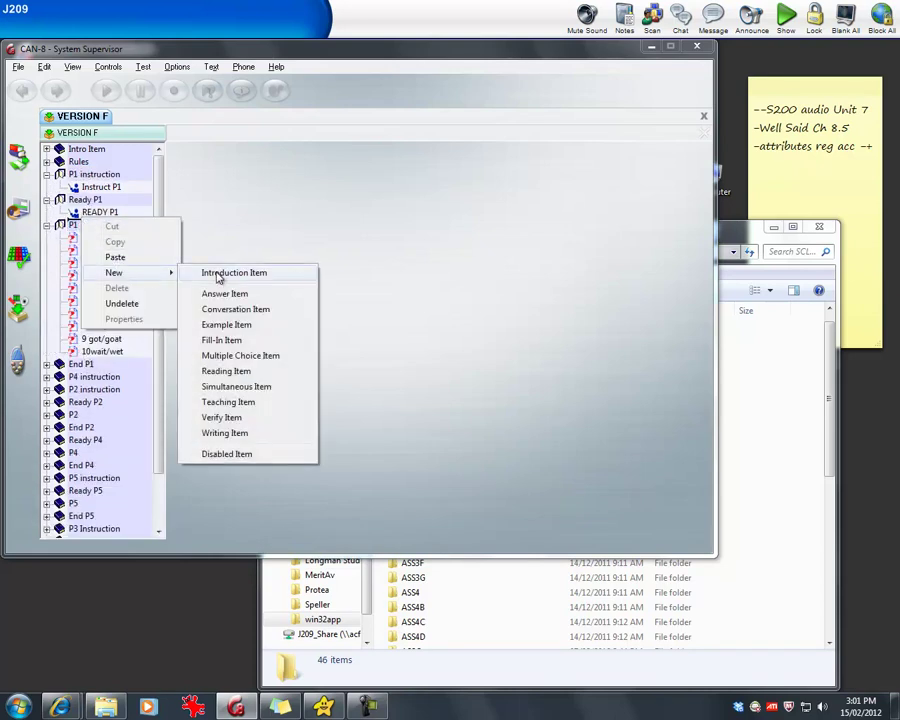
pyautogui.click(218, 272)
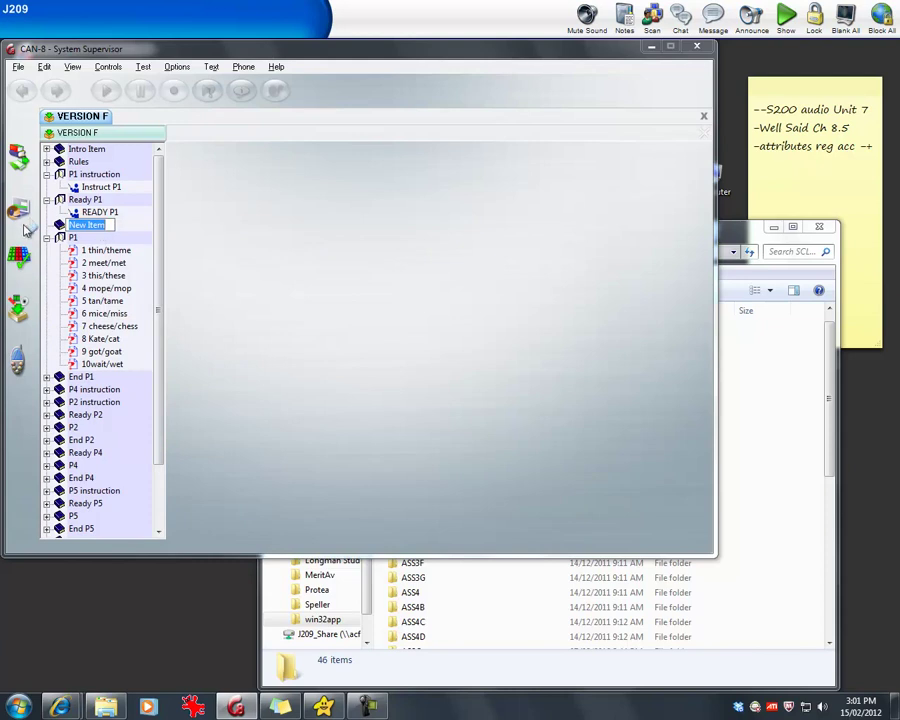
pyautogui.rightClick(81, 228)
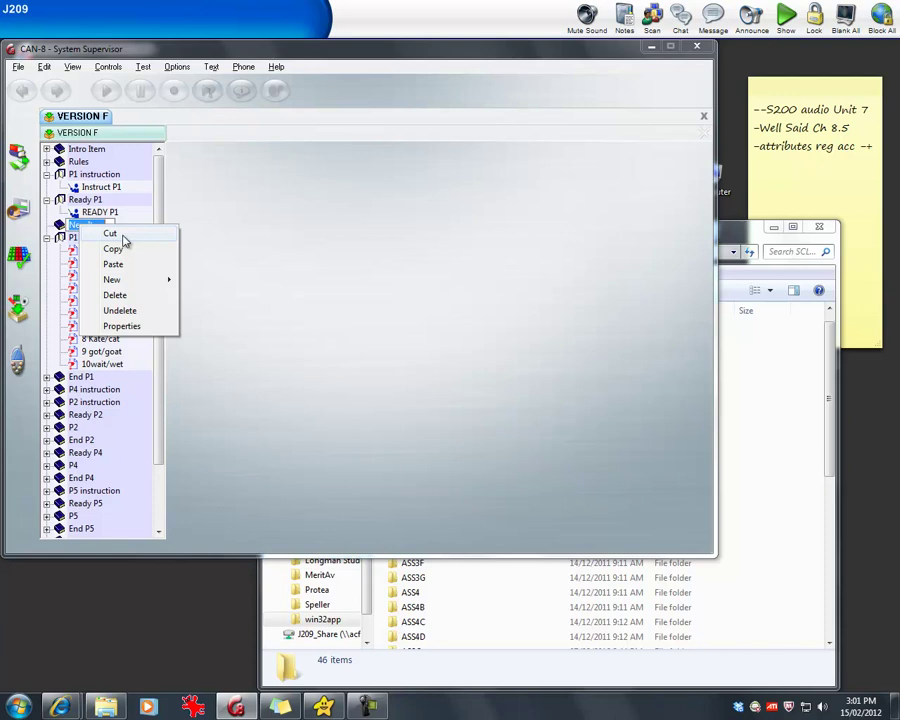
pyautogui.click(120, 295)
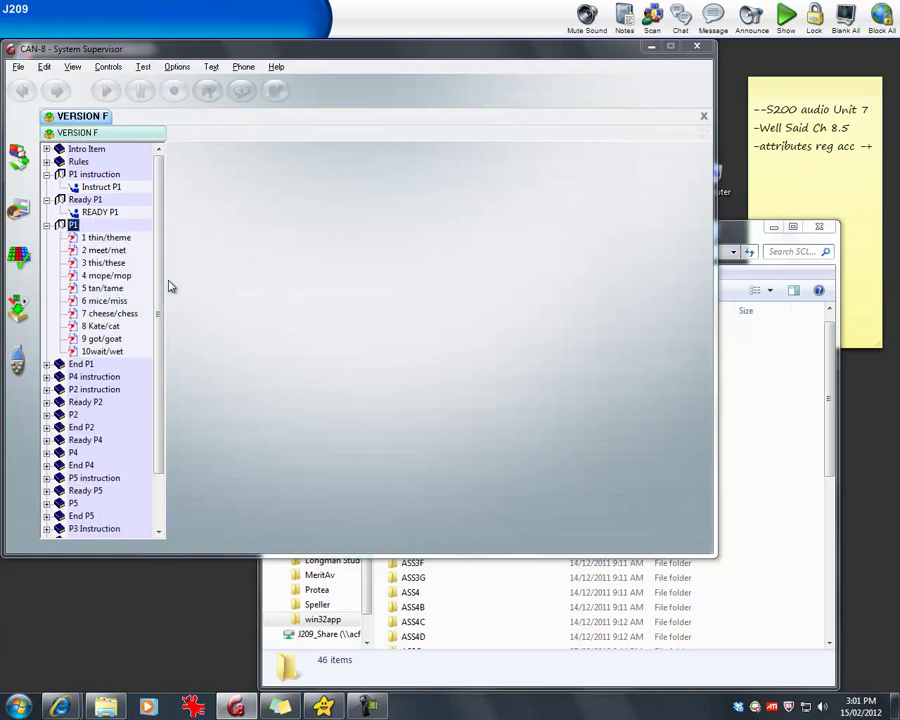
# Step: Expand End P1 and examine the planner's item selection options without changing them
pyautogui.click(47, 365)
pyautogui.click(177, 67)
pyautogui.moveTo(180, 98)
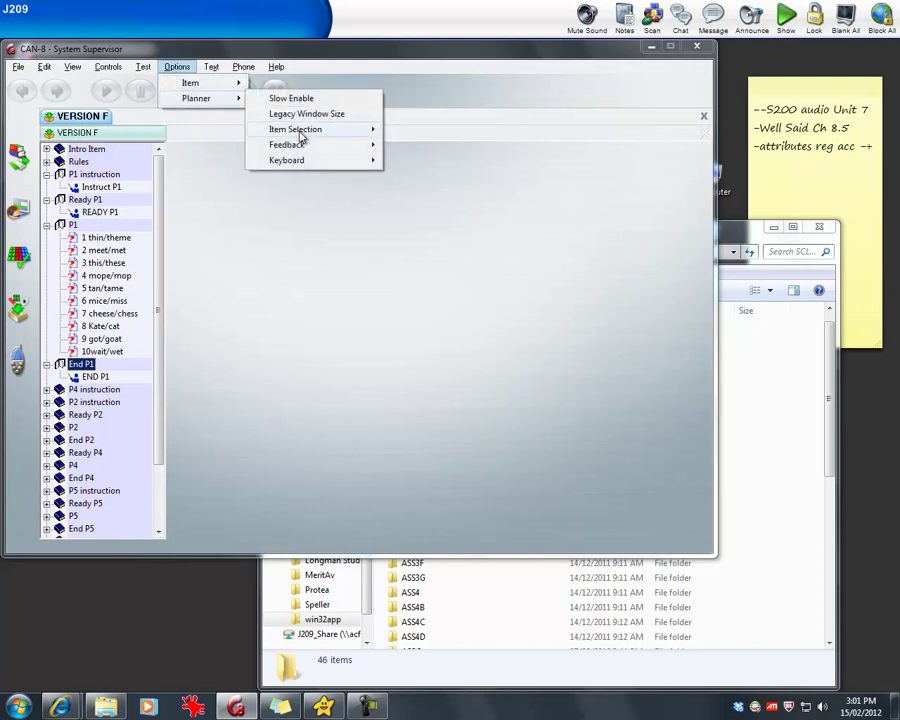
pyautogui.moveTo(302, 130)
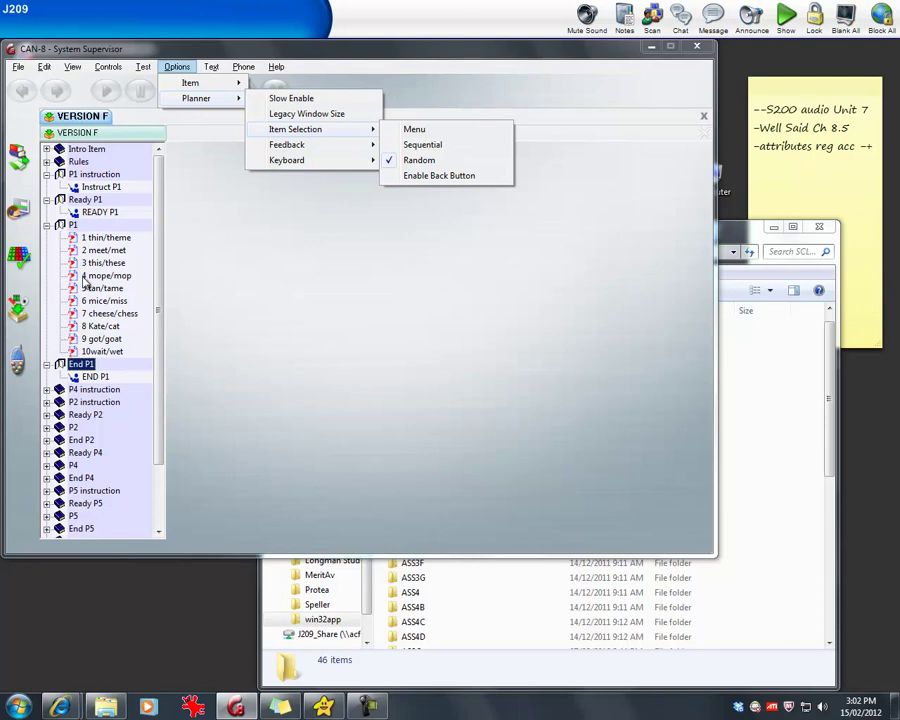
pyautogui.click(264, 216)
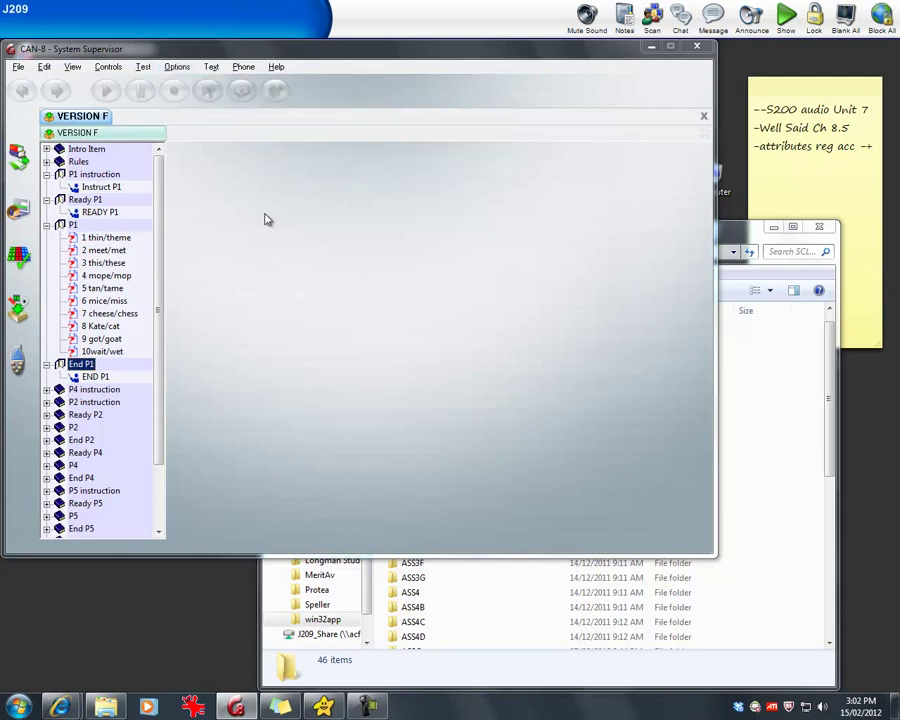
pyautogui.moveTo(163, 232)
pyautogui.mouseDown()
pyautogui.moveTo(177, 328)
pyautogui.moveTo(170, 220)
pyautogui.mouseUp()
# Step: Close the Version F plan and mark the VERSION F item under Assessment 2 for deletion
pyautogui.click(703, 117)
pyautogui.rightClick(161, 316)
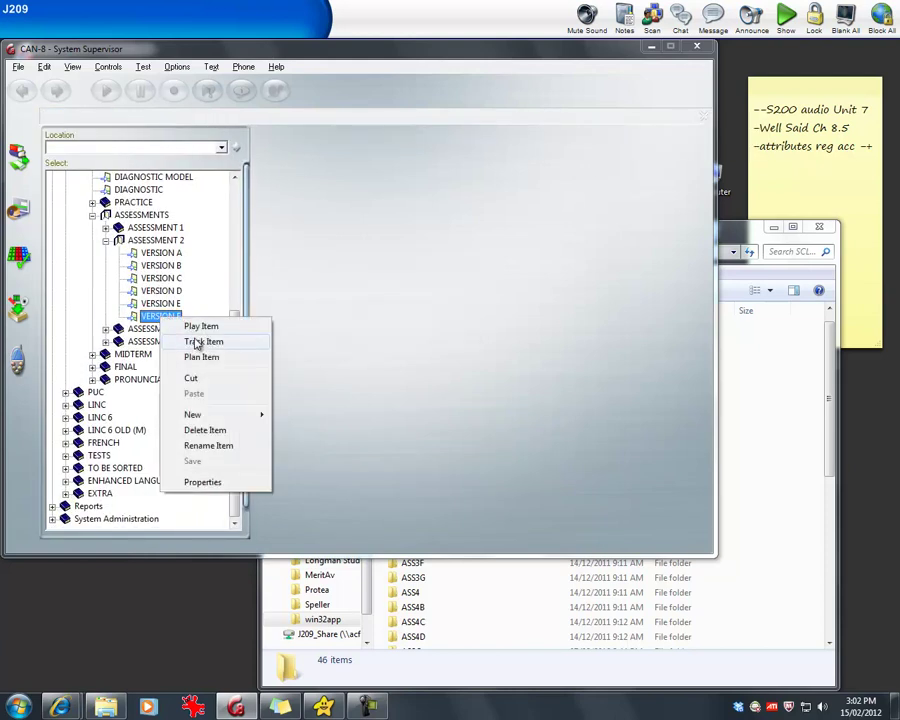
pyautogui.click(210, 431)
pyautogui.click(201, 384)
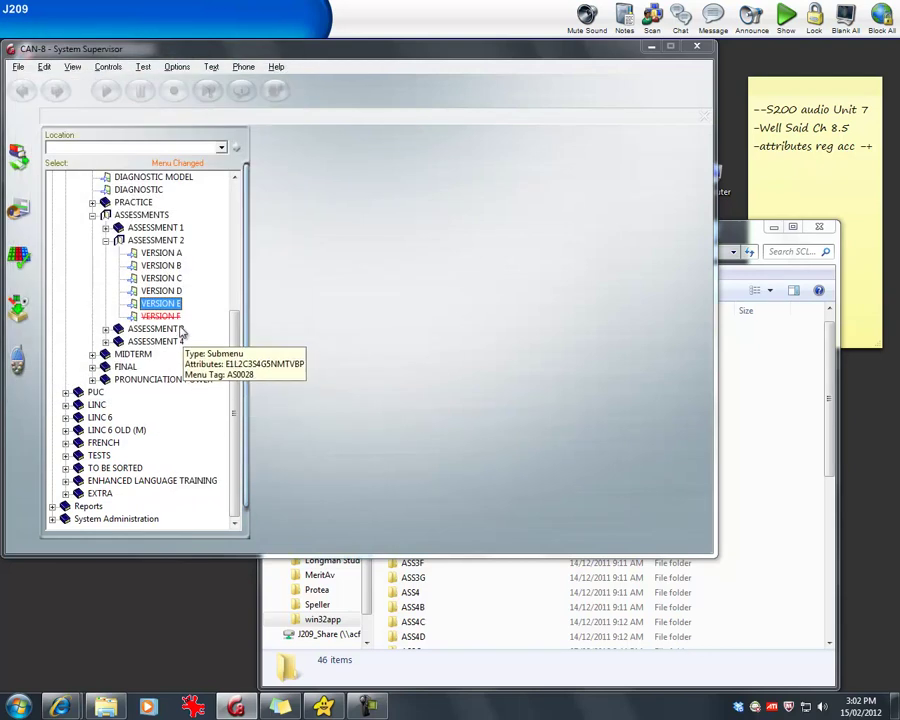
pyautogui.click(574, 416)
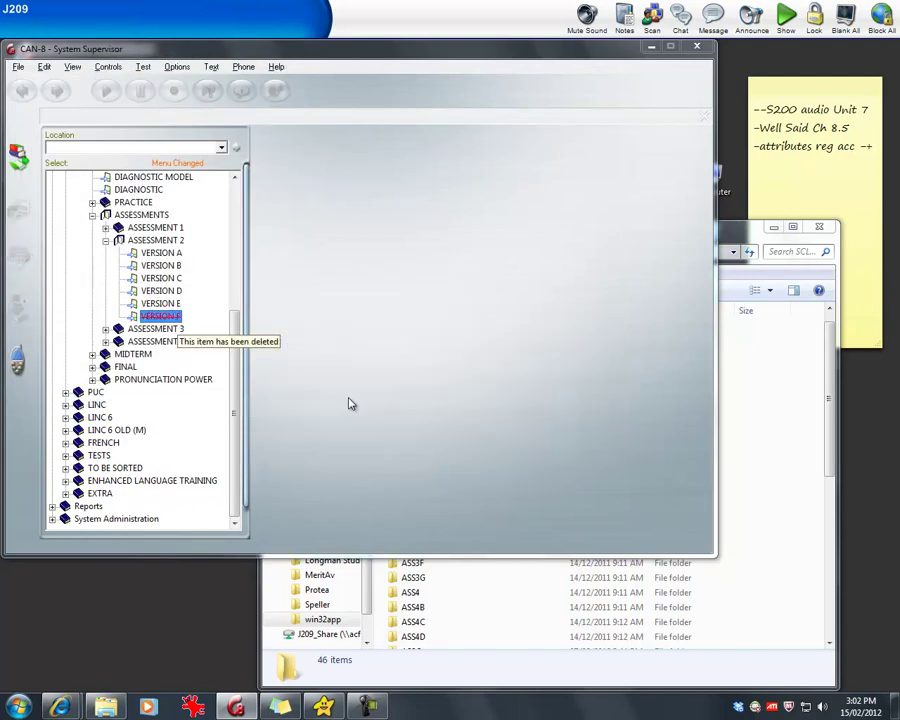
# Step: Save the menu changes for the deletion of VERSION F
pyautogui.rightClick(175, 373)
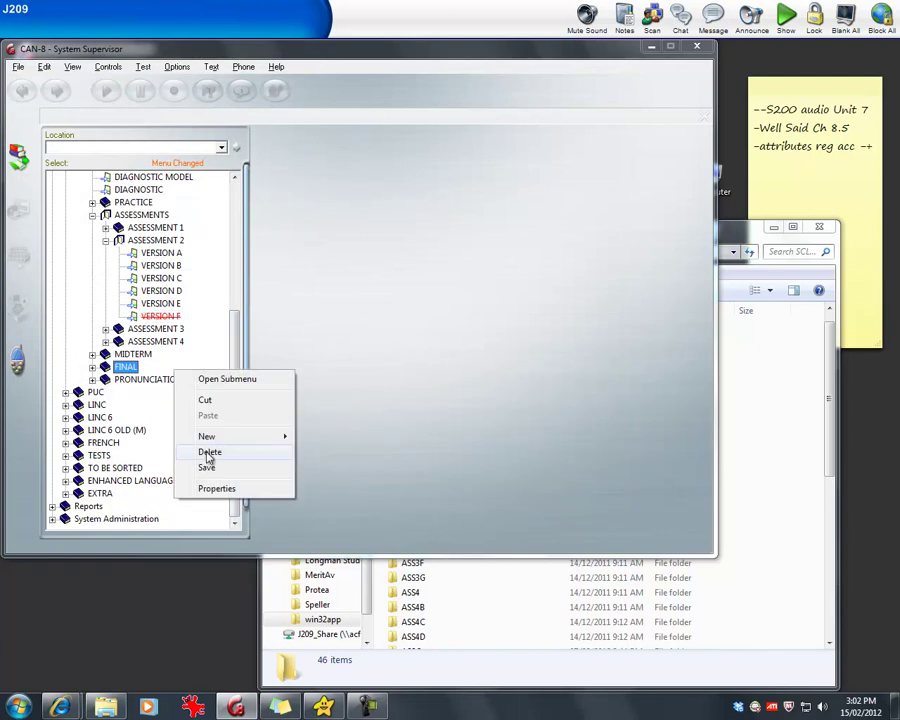
pyautogui.moveTo(210, 445)
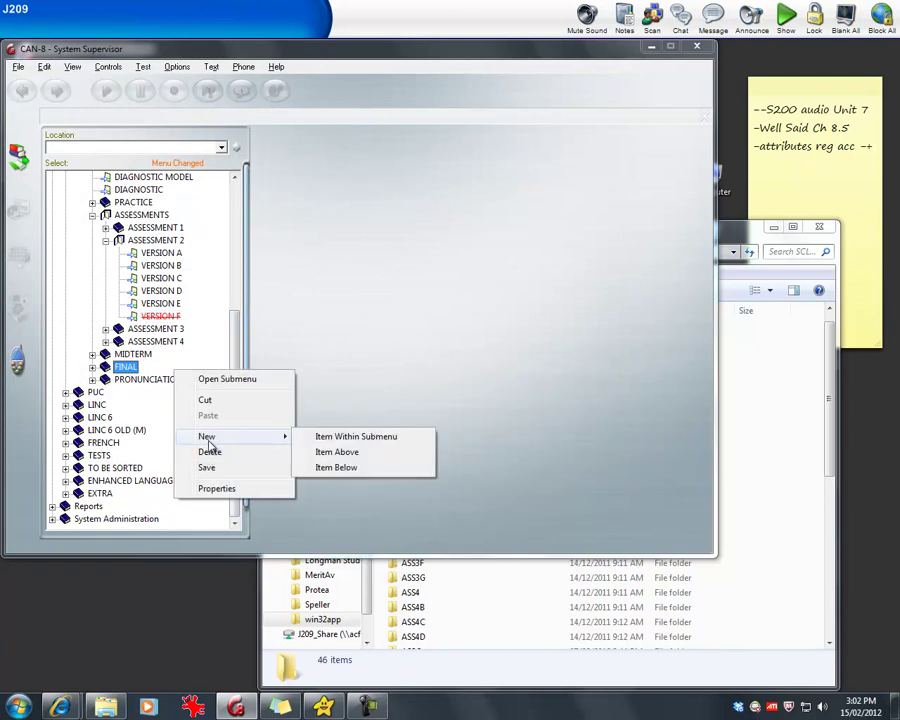
pyautogui.click(257, 468)
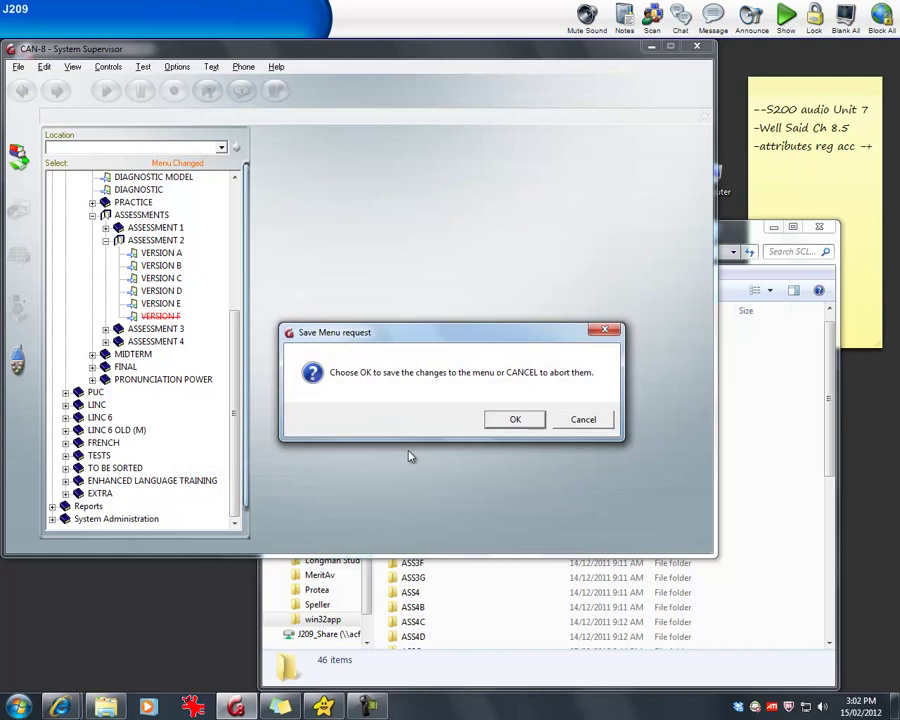